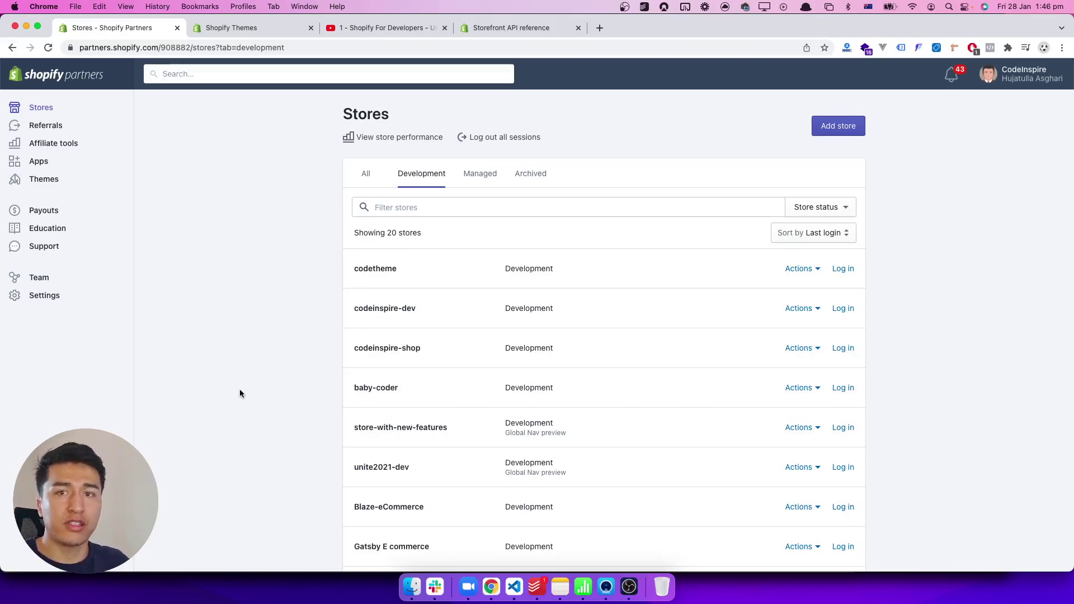
Step: Go back from the course video to the Partners Stores list and start adding a store
left_click(394, 28)
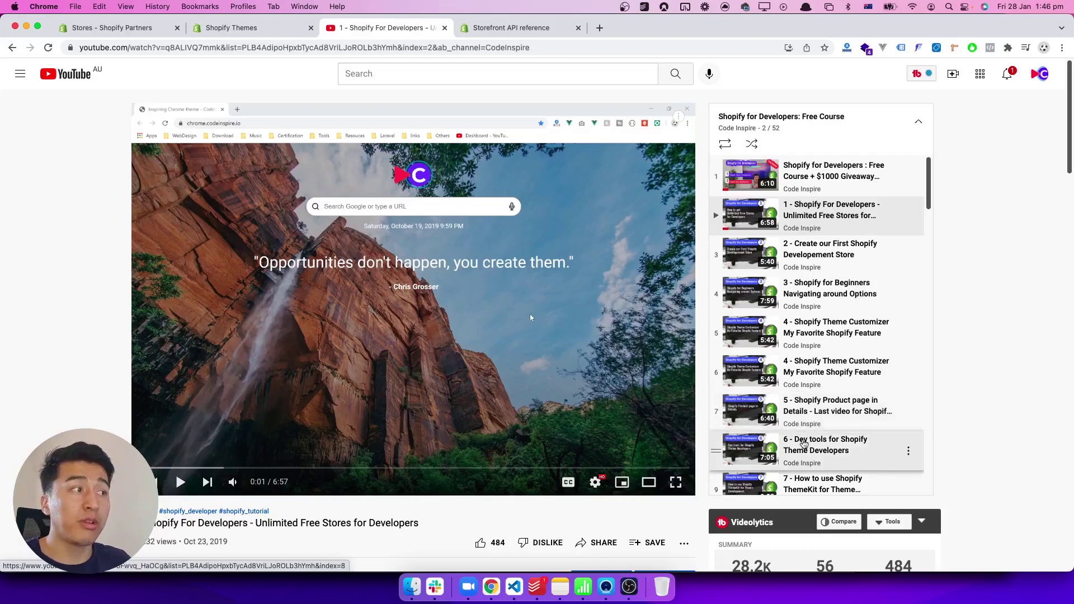
scroll(823, 409, "down", 3)
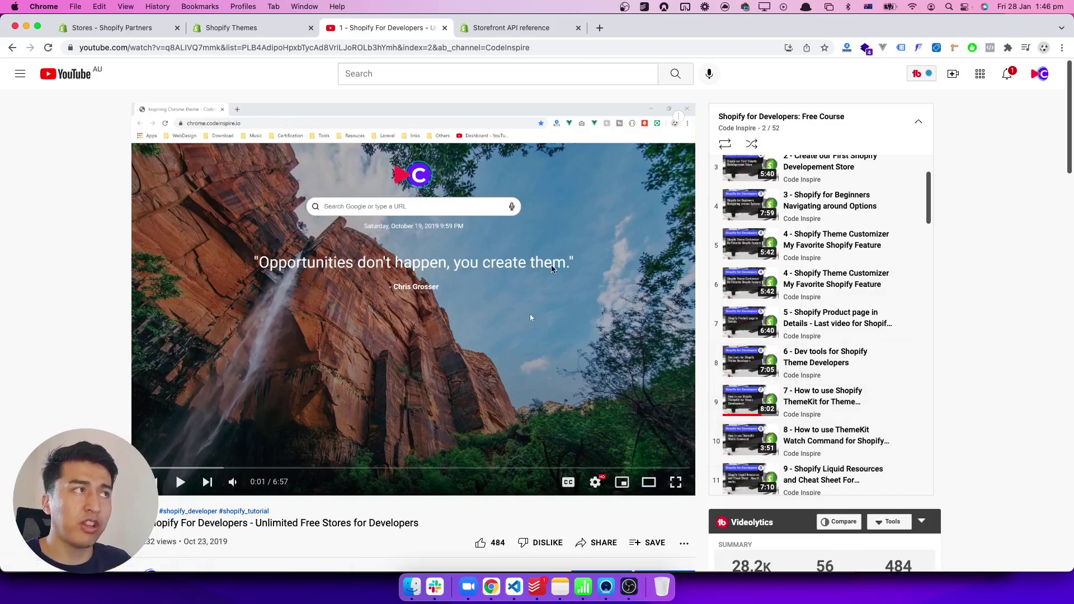
left_click(150, 31)
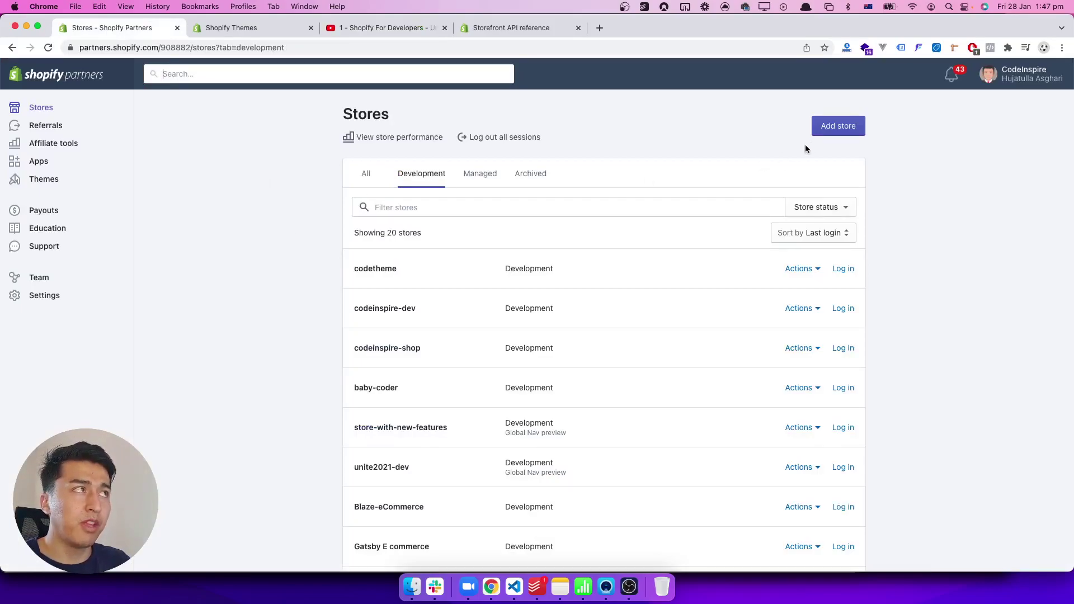
left_click(828, 135)
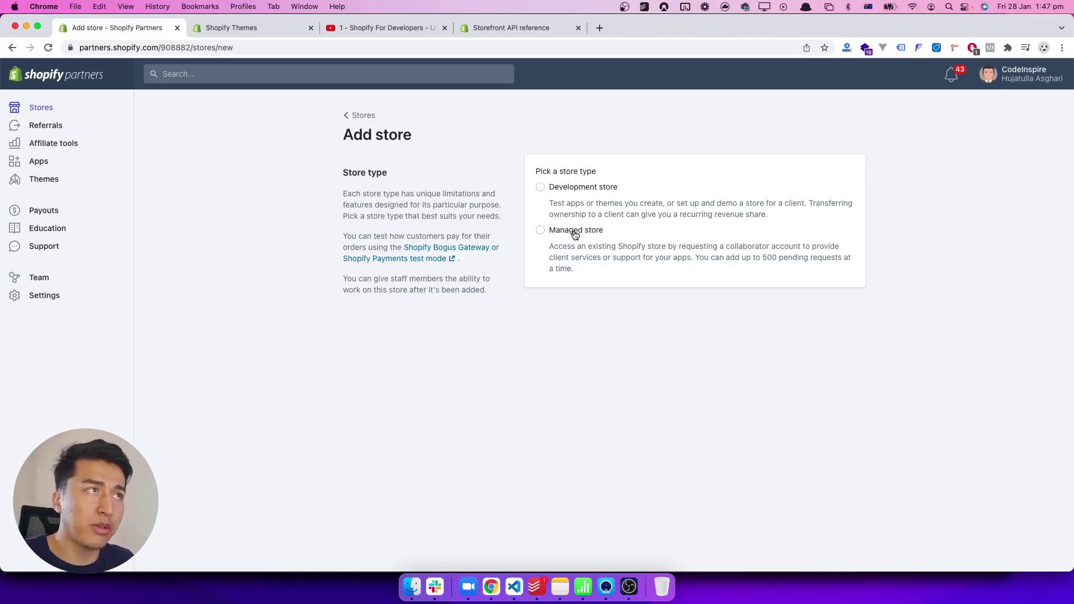
Step: Pick Development store as the store type and focus the Store URL field
left_click(579, 188)
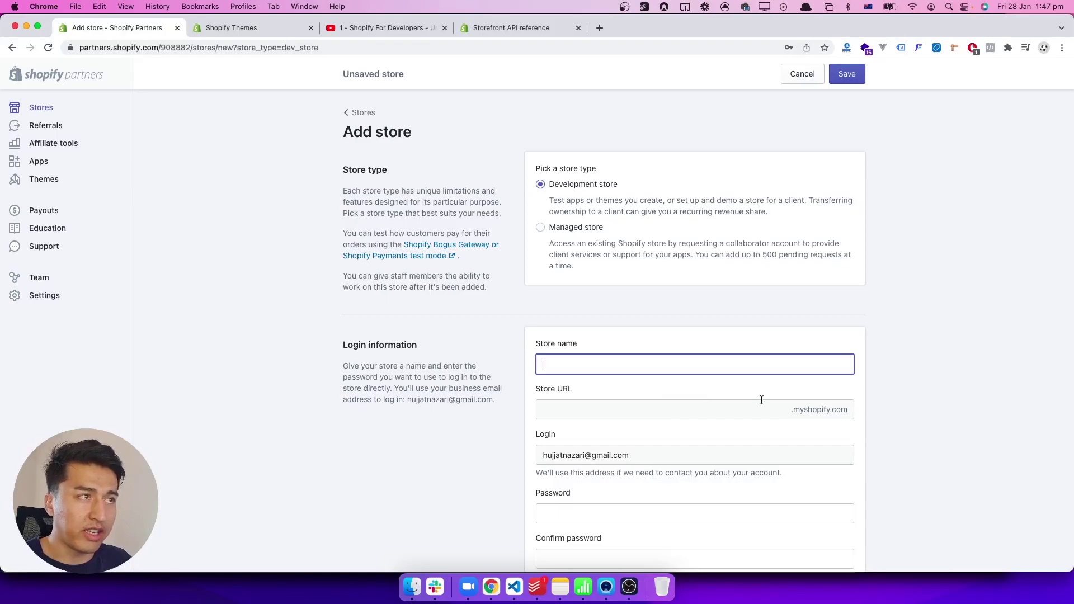
scroll(762, 400, "down", 2)
left_click(621, 375)
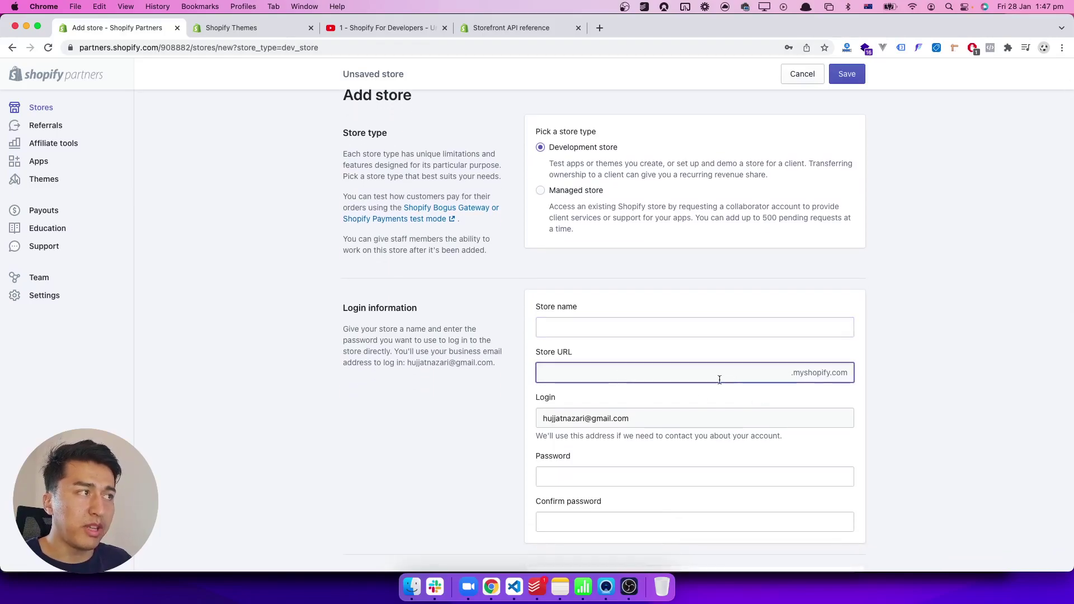
left_click(818, 375)
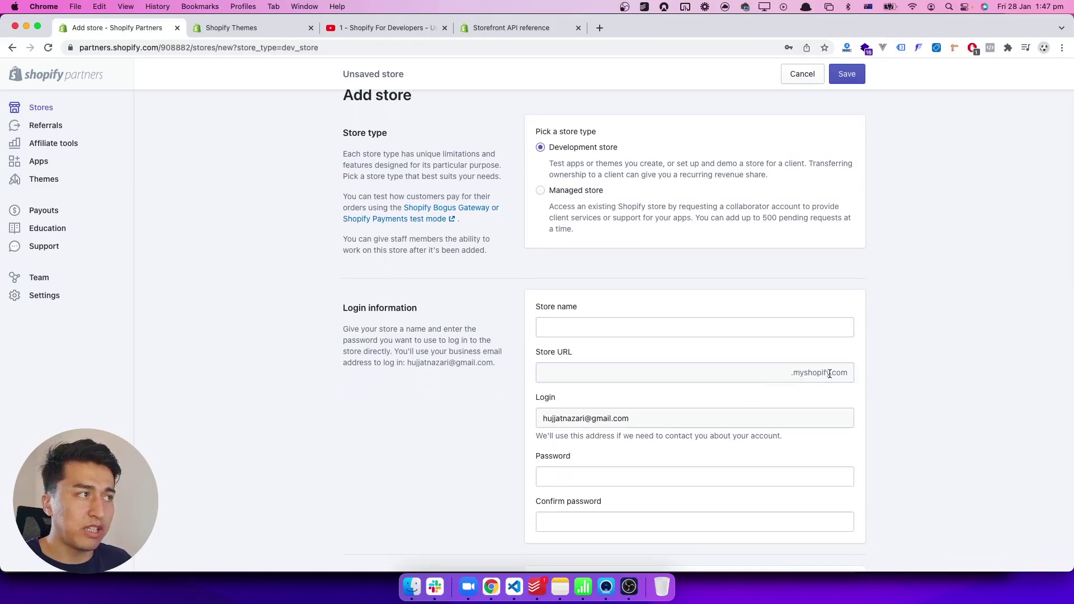
left_click(722, 373)
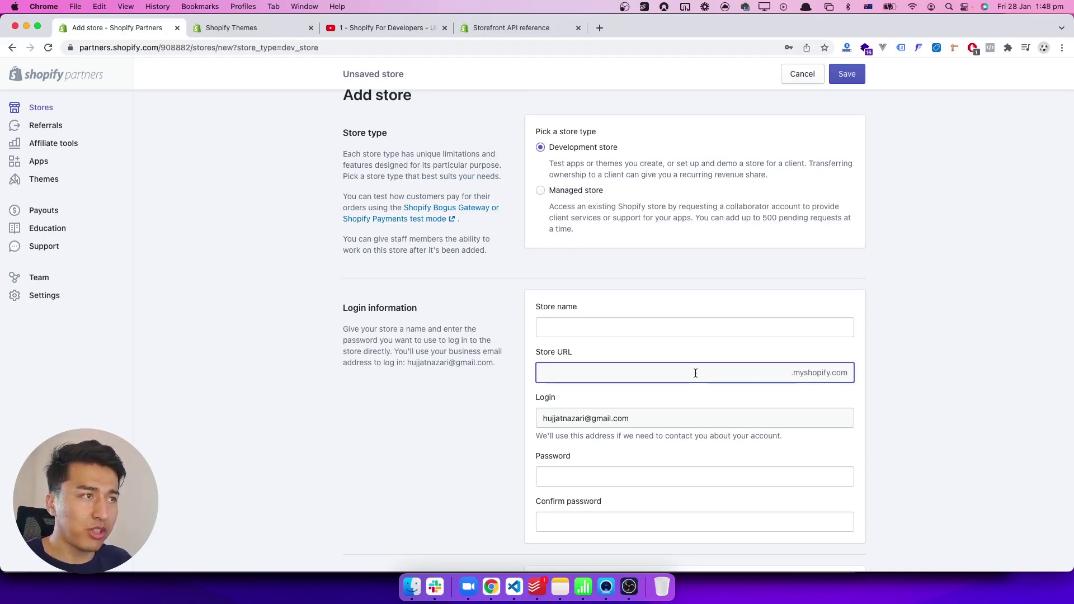
Step: Enter 'codeinspire-theme' as the store name, adjusting it until the matching URL is available
left_click(611, 331)
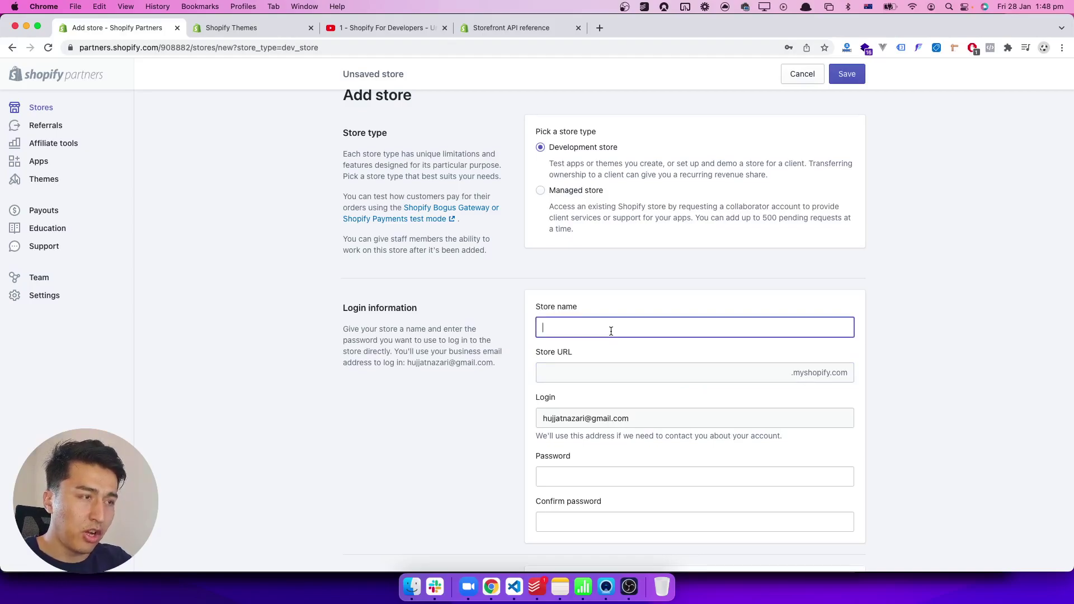
type("code")
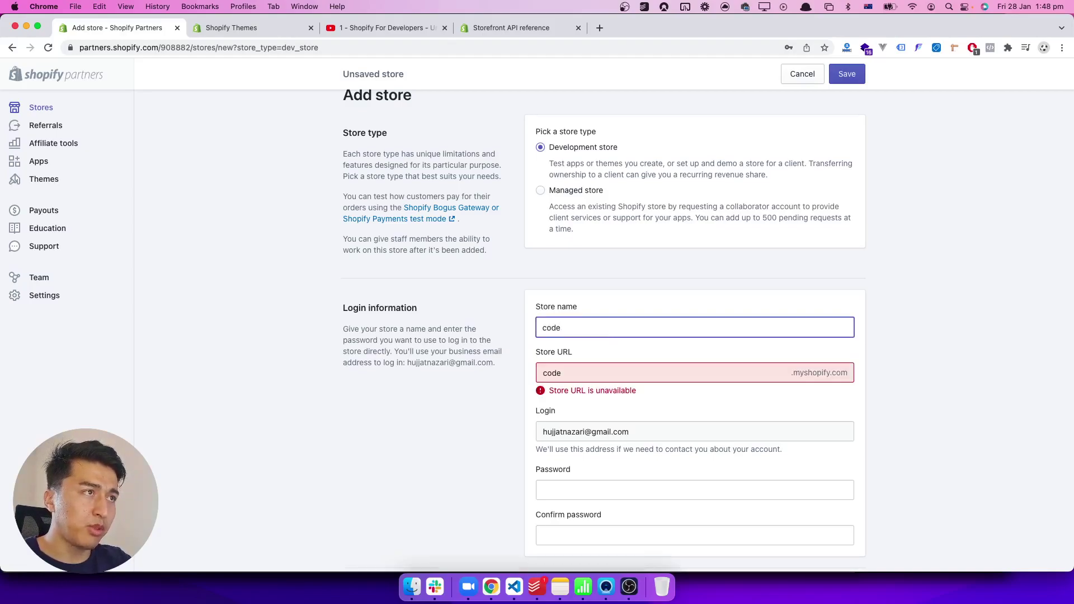
type("inspire-")
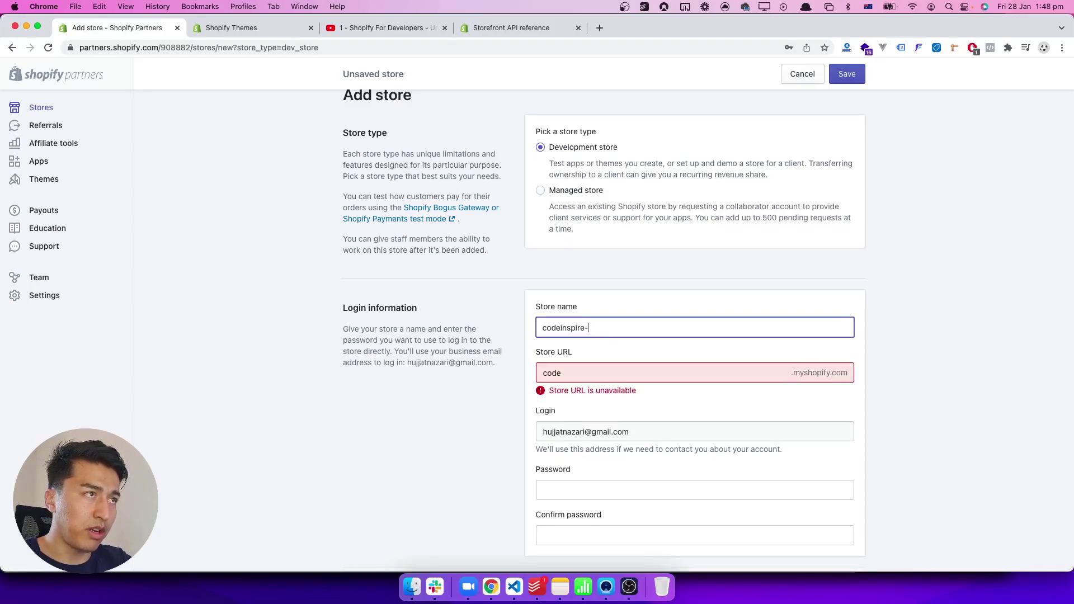
key("BackSpace")
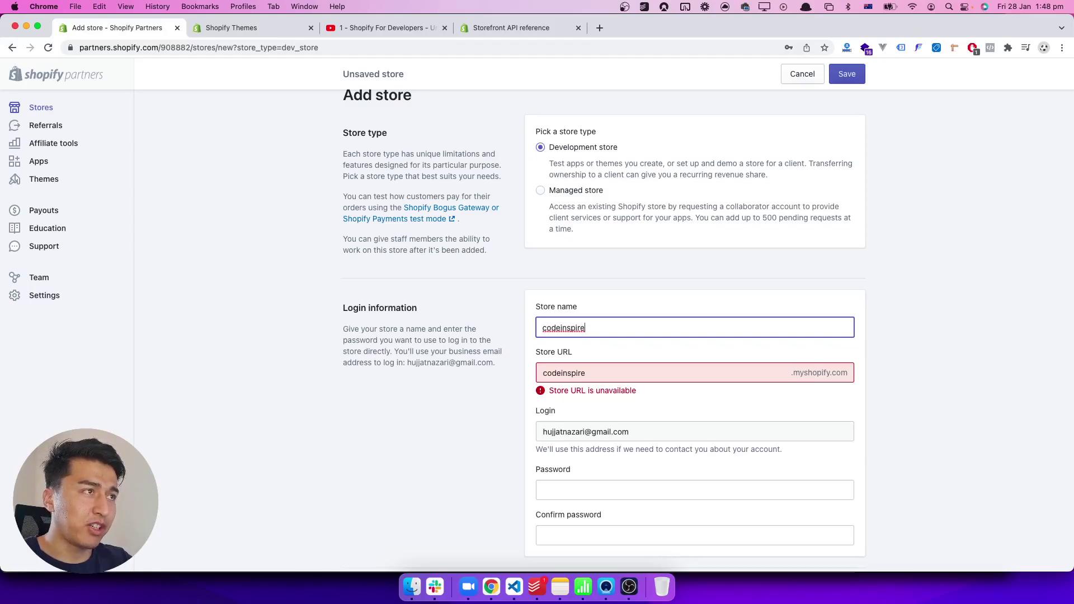
type("-dev")
key("BackSpace")
key("BackSpace")
key("BackSpace")
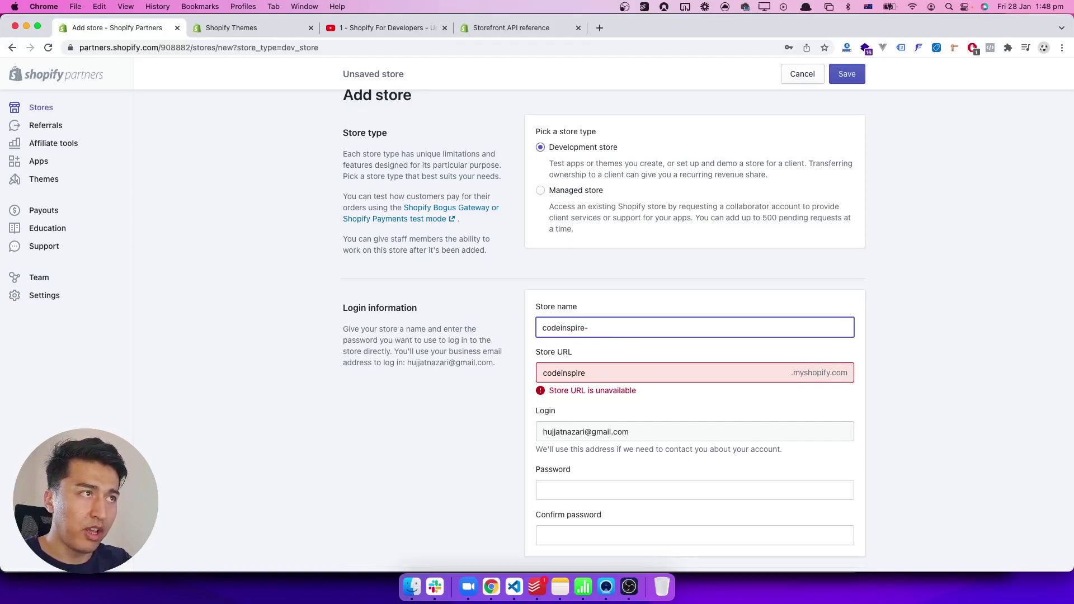
type("theme")
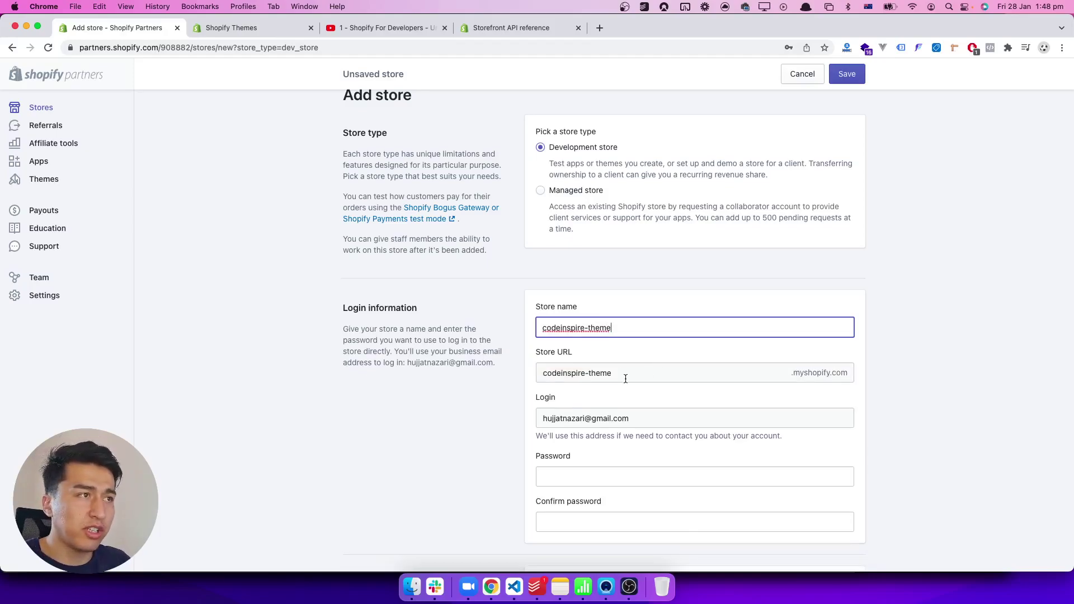
Step: Enter the store password and a confirmation in the two password fields
scroll(626, 379, "down", 2)
scroll(626, 377, "down", 1)
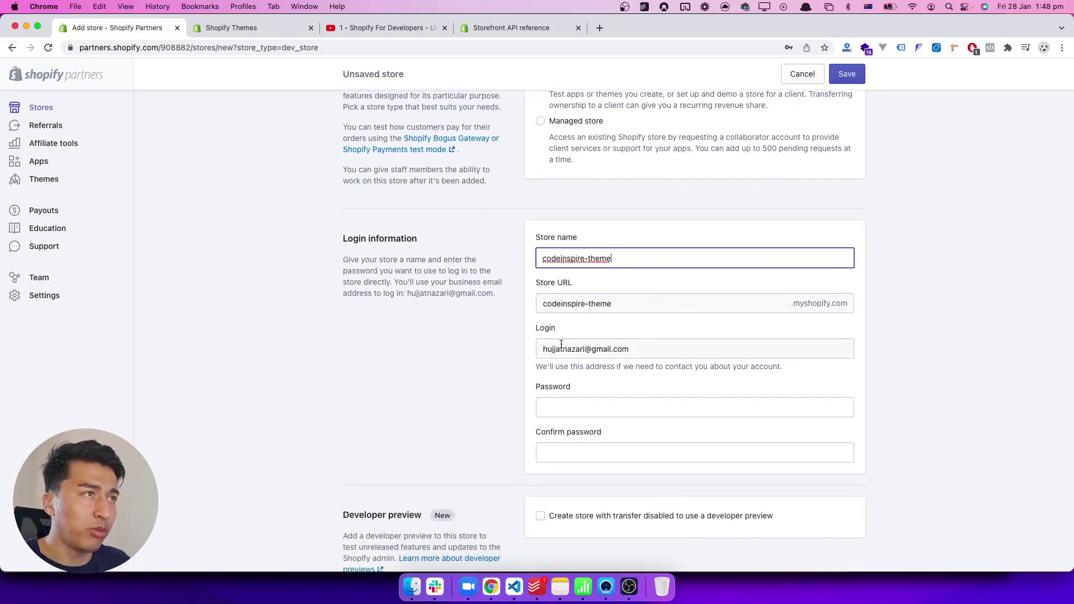
left_click(600, 407)
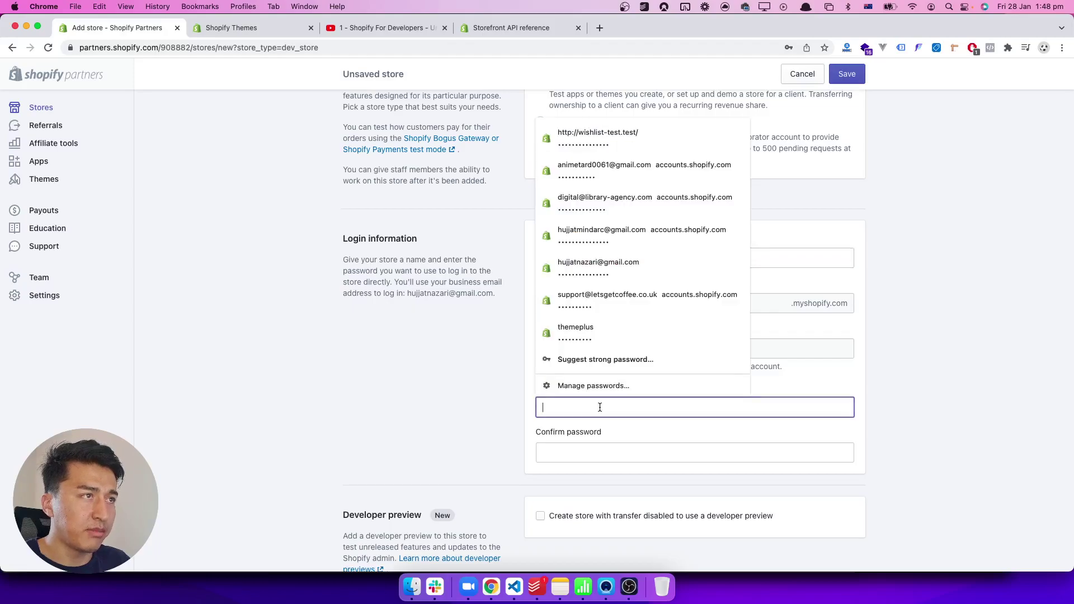
type("password1")
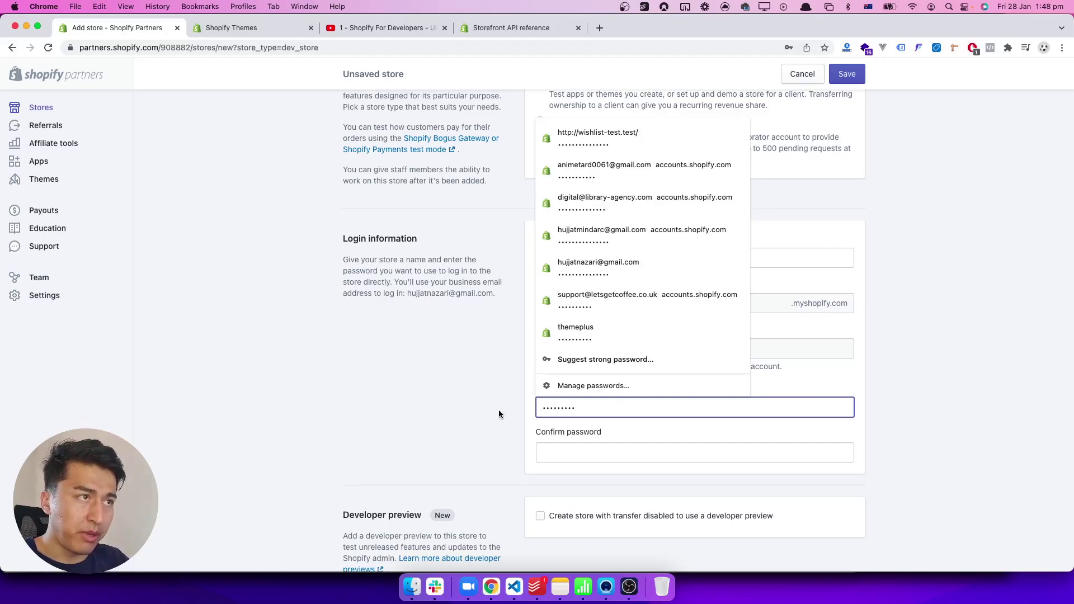
left_click(510, 415)
left_click(562, 454)
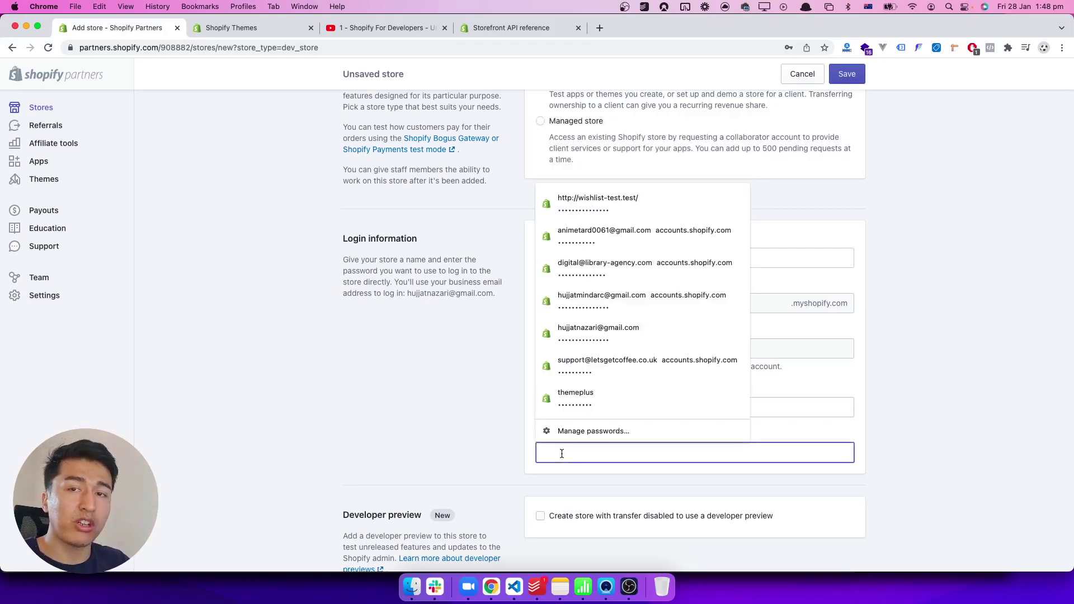
type("password")
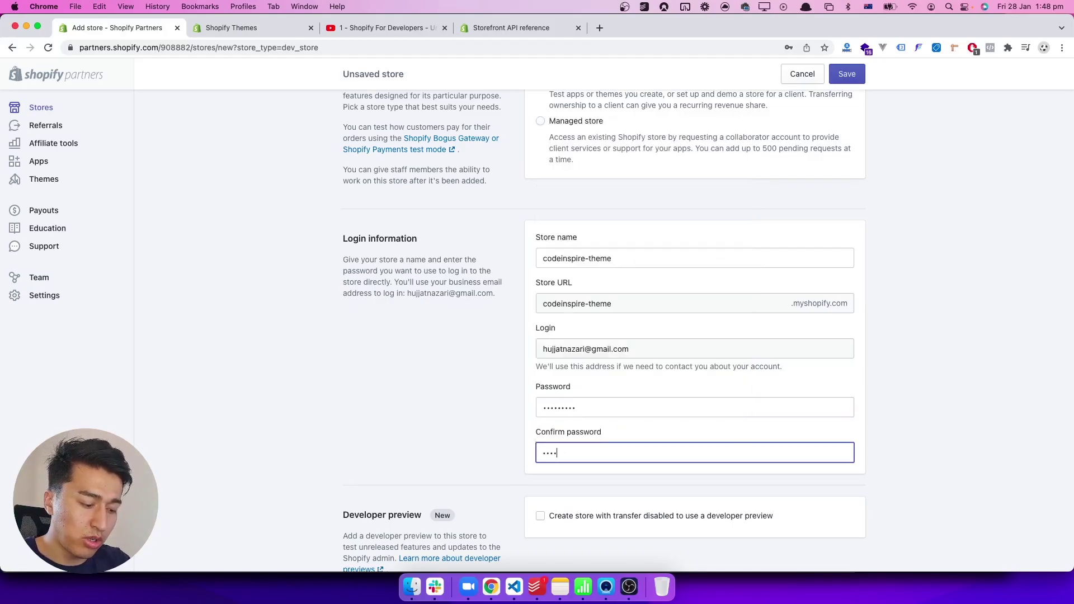
left_click(437, 430)
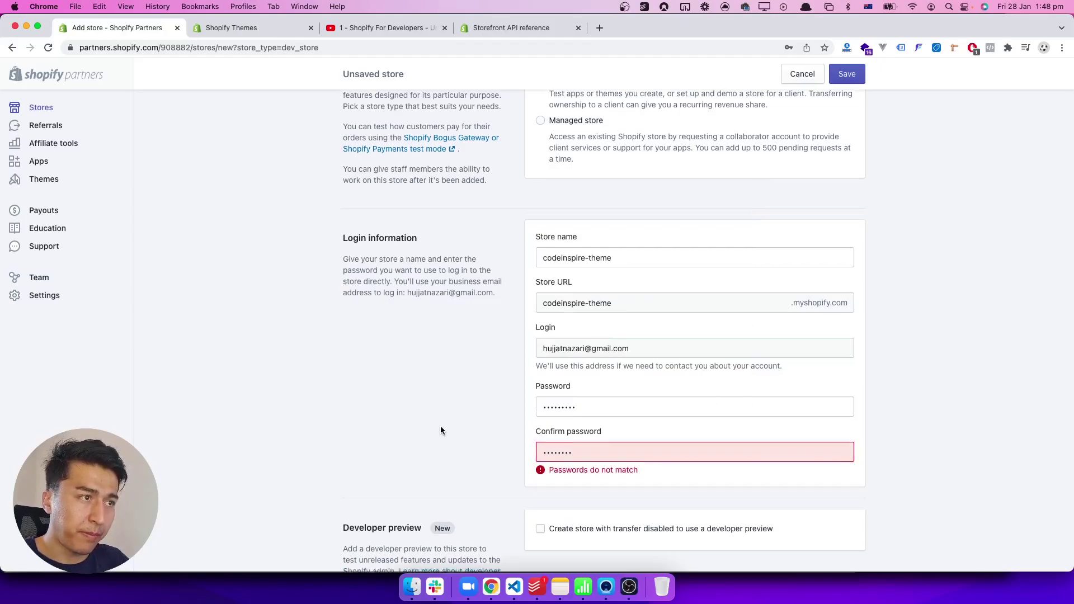
Step: Retype both the password and its confirmation to clear the mismatch
scroll(441, 430, "down", 3)
double_click(626, 338)
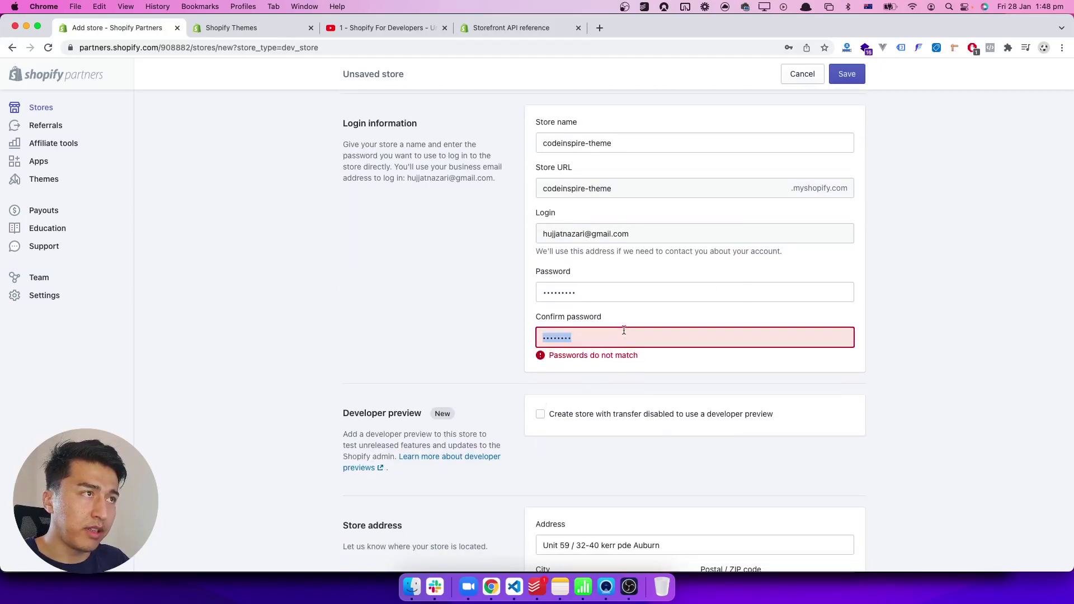
double_click(617, 292)
type("password")
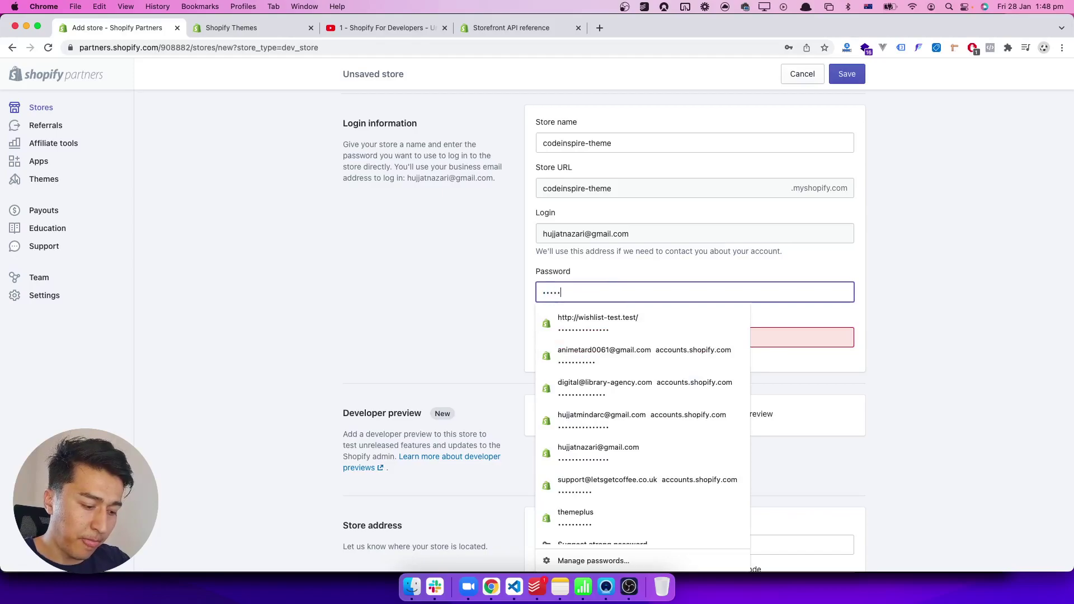
type("1")
key("Tab")
type("password")
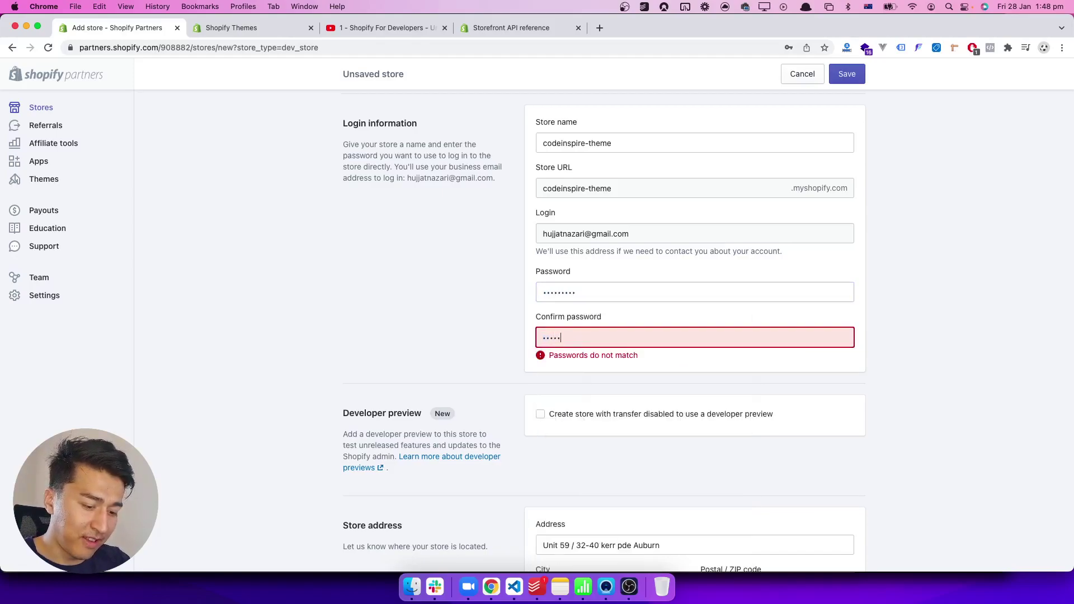
type("1")
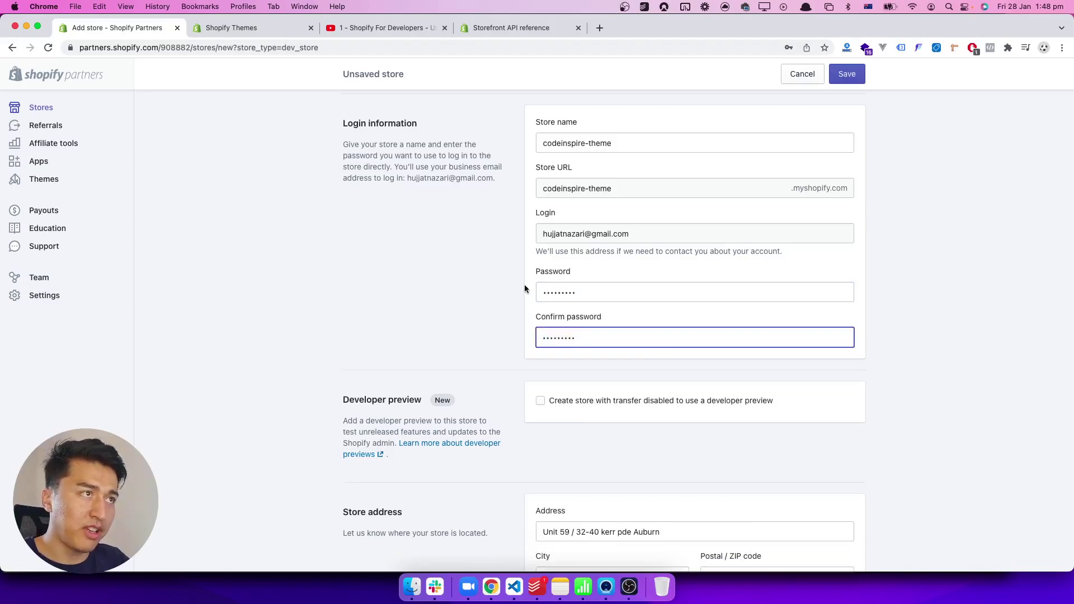
Step: Finish the password confirmation and read the developer preview option, toggling it on
left_click(439, 305)
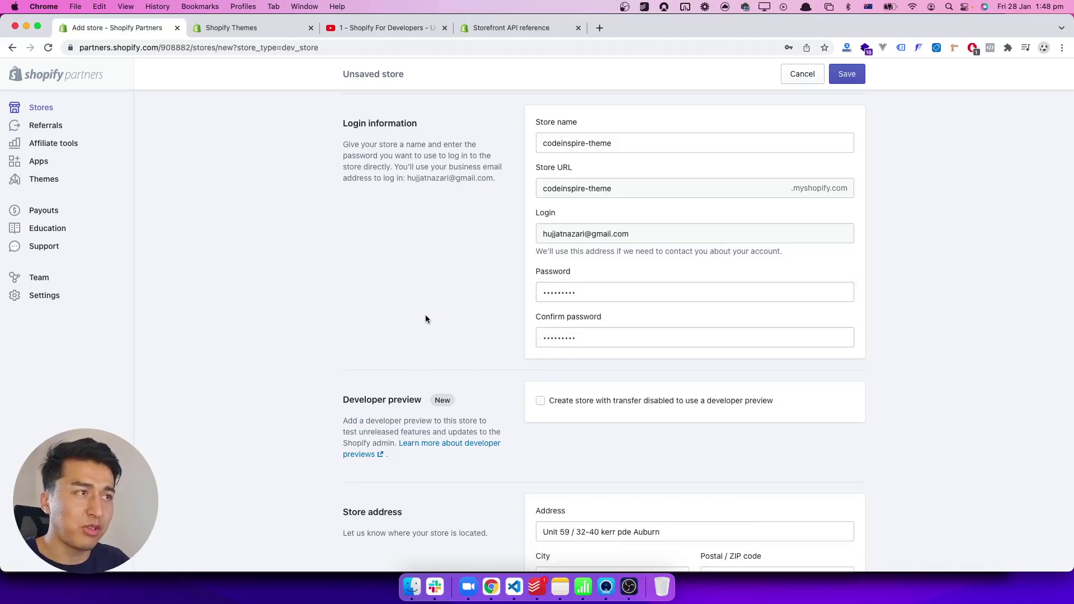
scroll(426, 317, "down", 3)
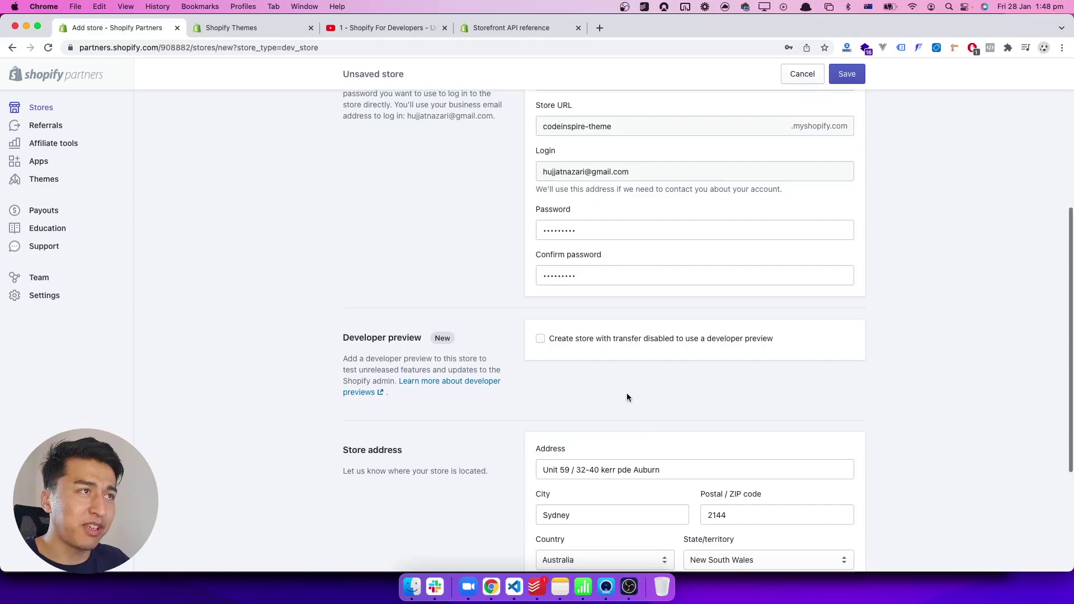
left_click_drag(339, 339, 555, 370)
left_click(445, 358)
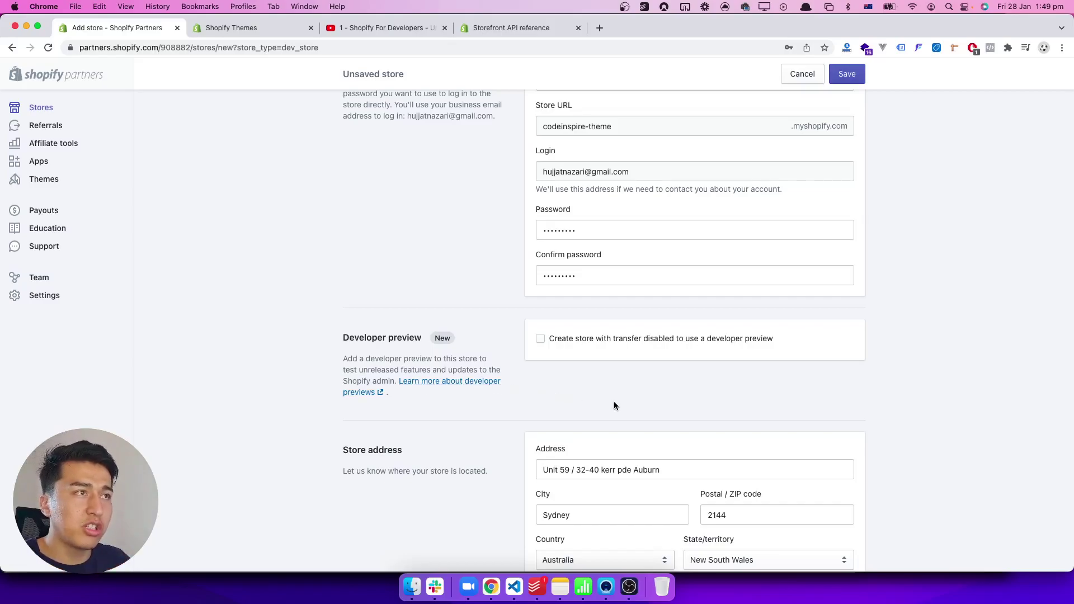
left_click(658, 343)
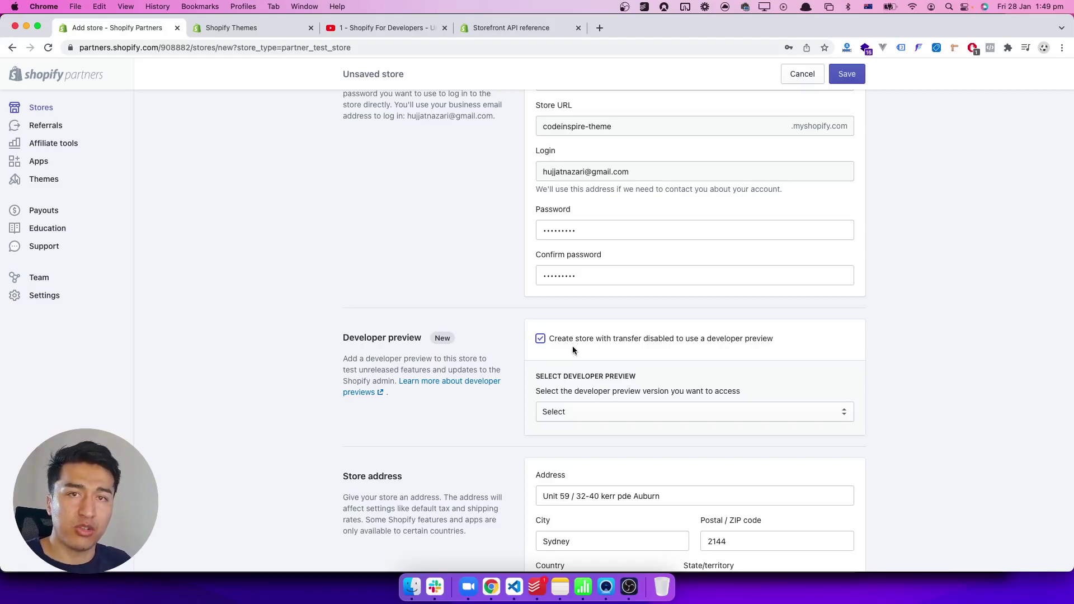
left_click(573, 346)
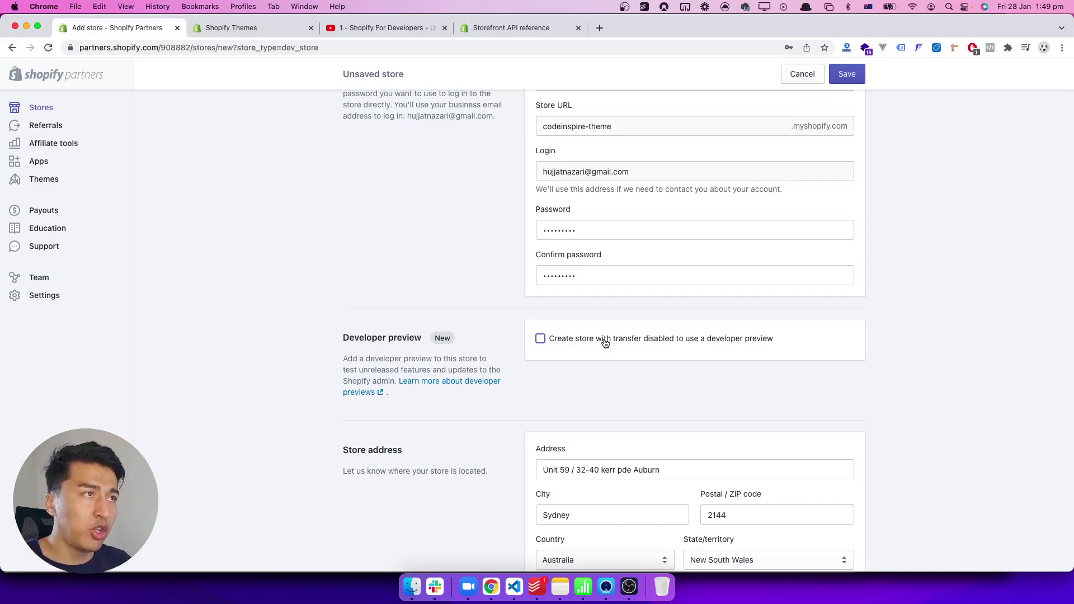
left_click(578, 343)
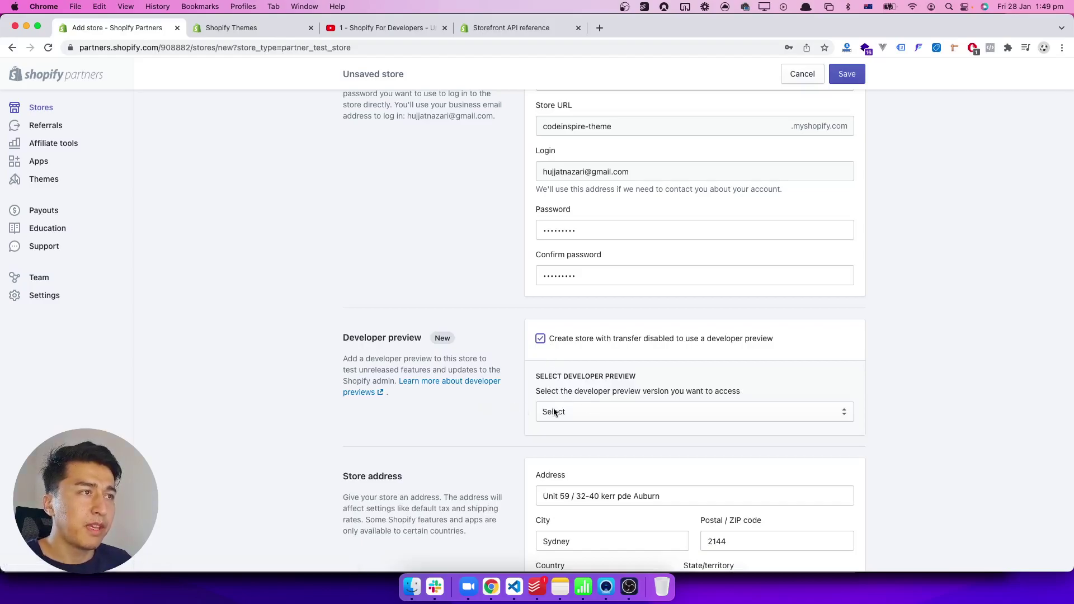
Step: Look through the developer preview versions without choosing one, then turn the developer preview off
left_click(555, 412)
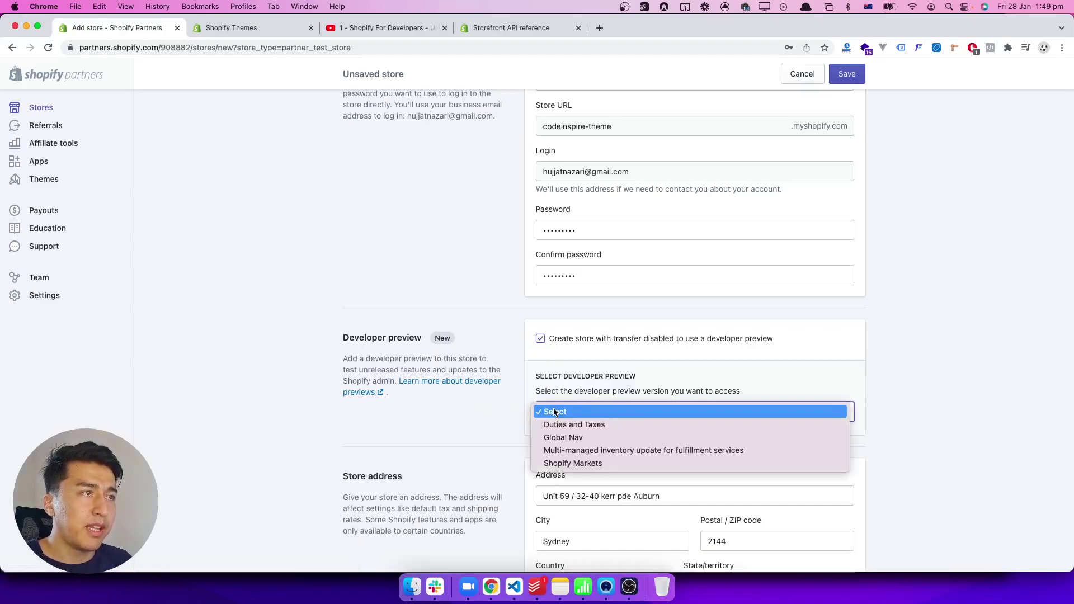
left_click(474, 415)
scroll(475, 414, "down", 1)
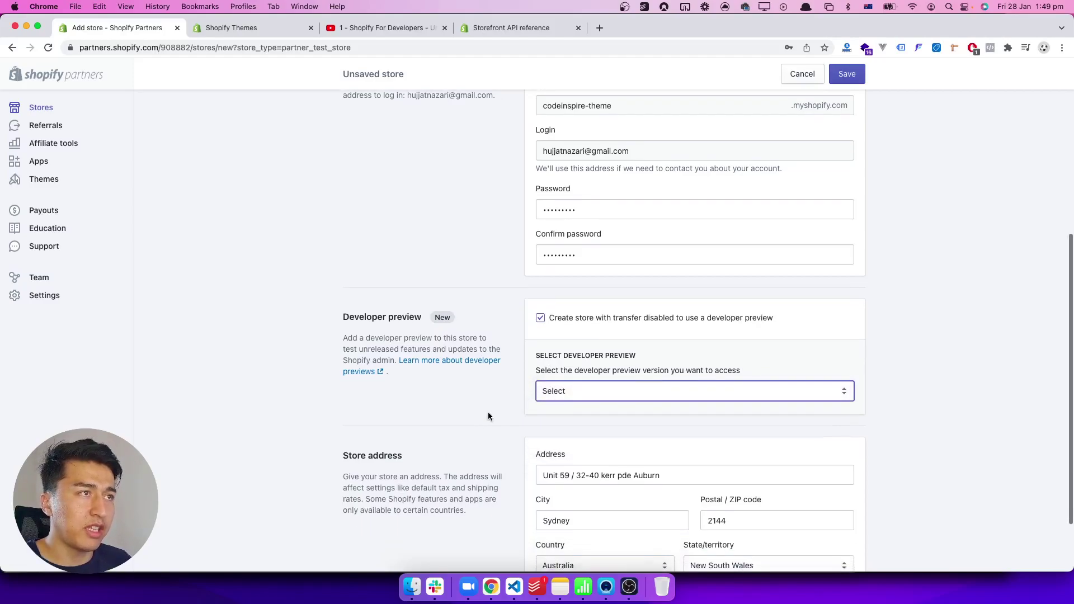
left_click(554, 318)
Step: Set the store purpose to 'Test an app or theme'
scroll(522, 345, "down", 2)
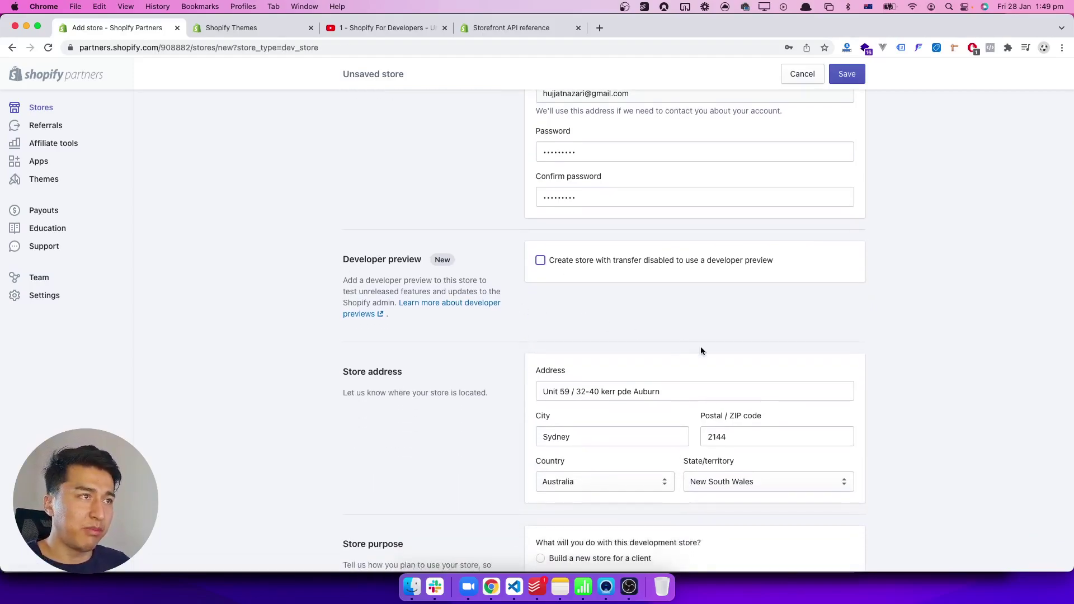
scroll(701, 351, "down", 4)
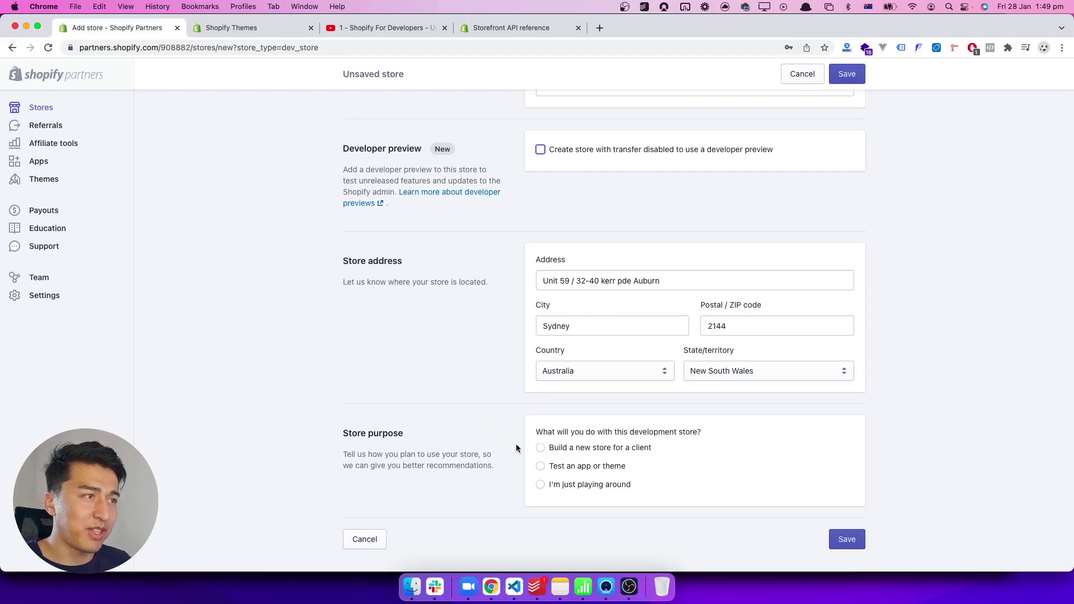
left_click(580, 485)
left_click(584, 469)
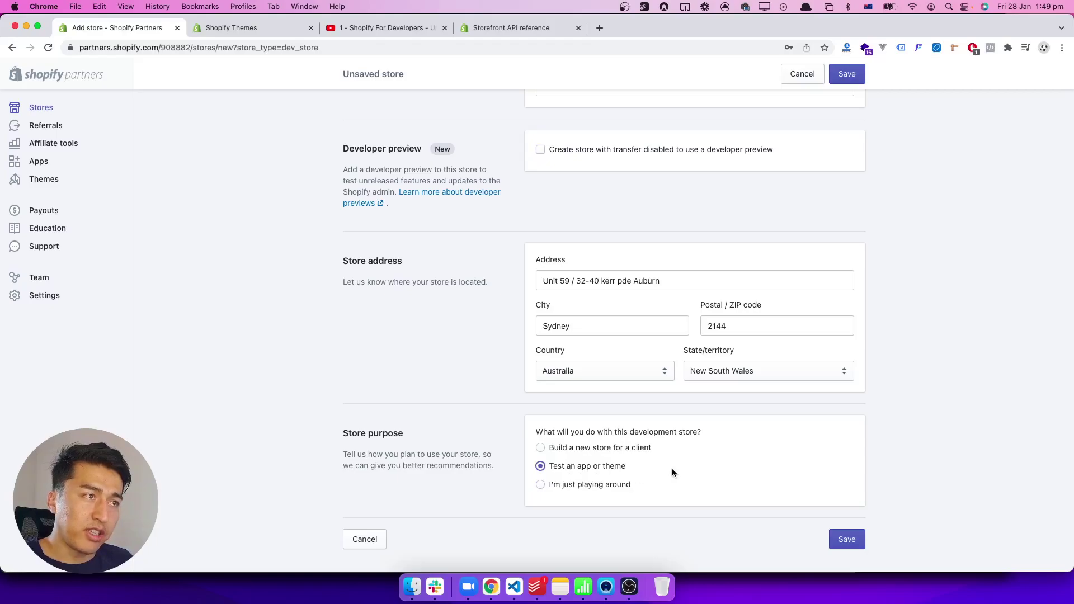
Step: Save to create the development store and dismiss the browser's password update prompt
left_click(845, 541)
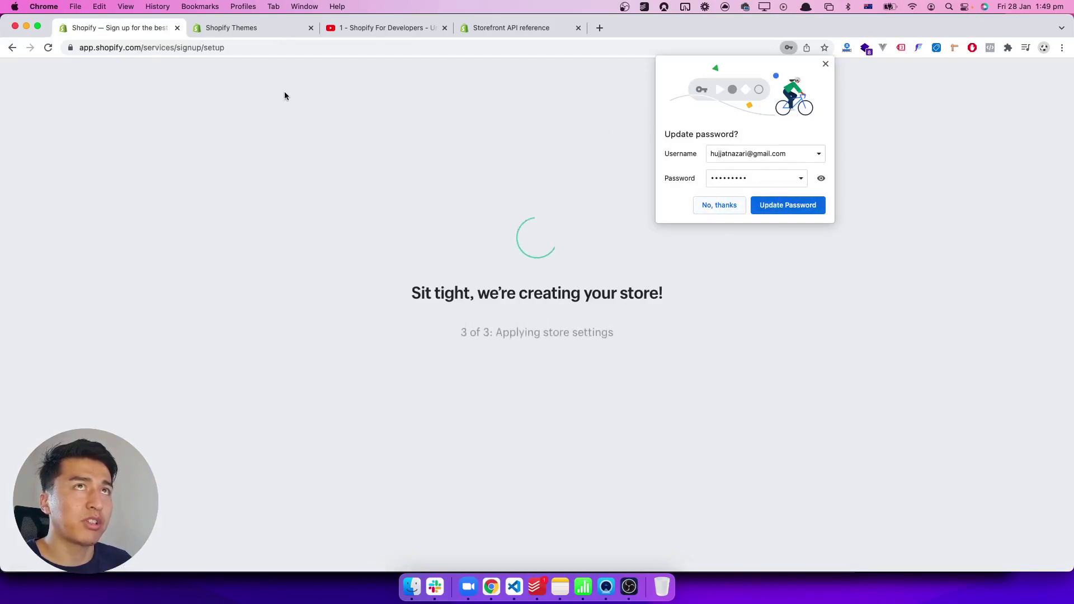
left_click(826, 65)
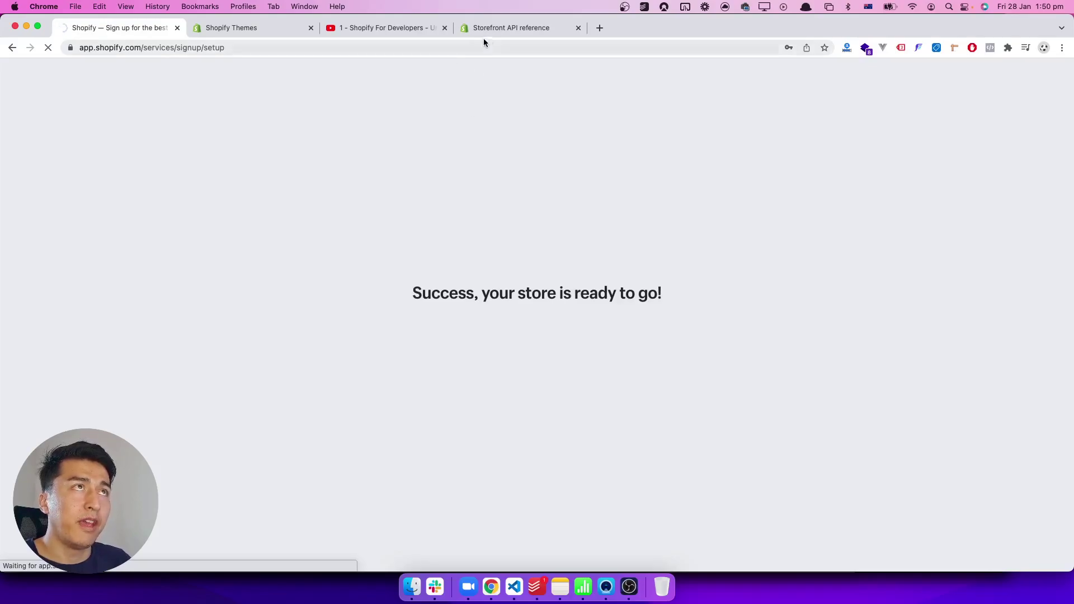
Step: Switch to the Build Shopify themes documentation tab
left_click(260, 28)
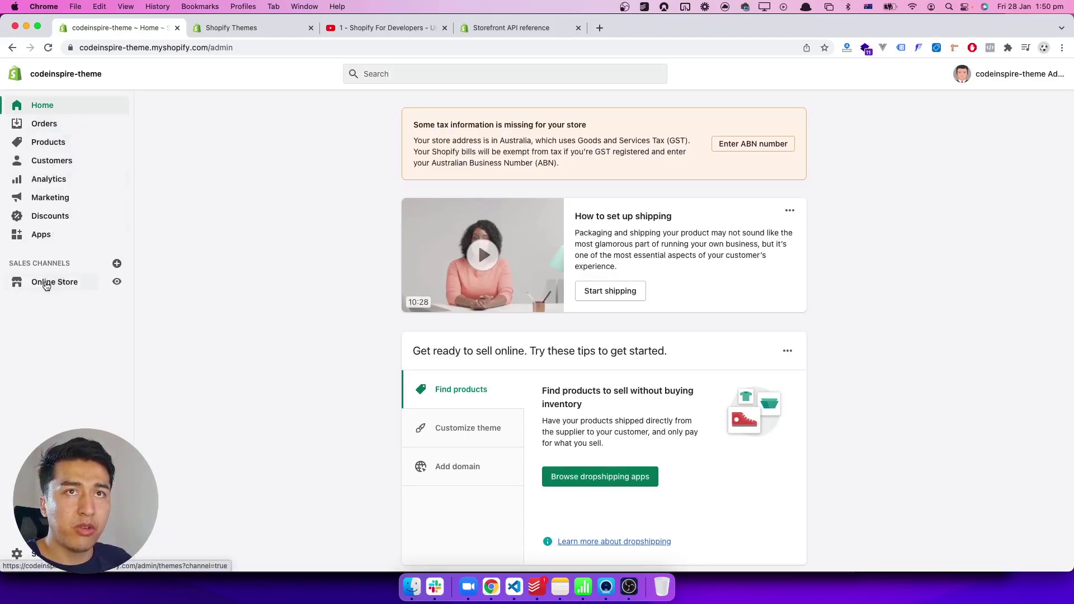
Step: Open the Online Store Themes page and highlight the current theme name, Dawn
left_click(45, 283)
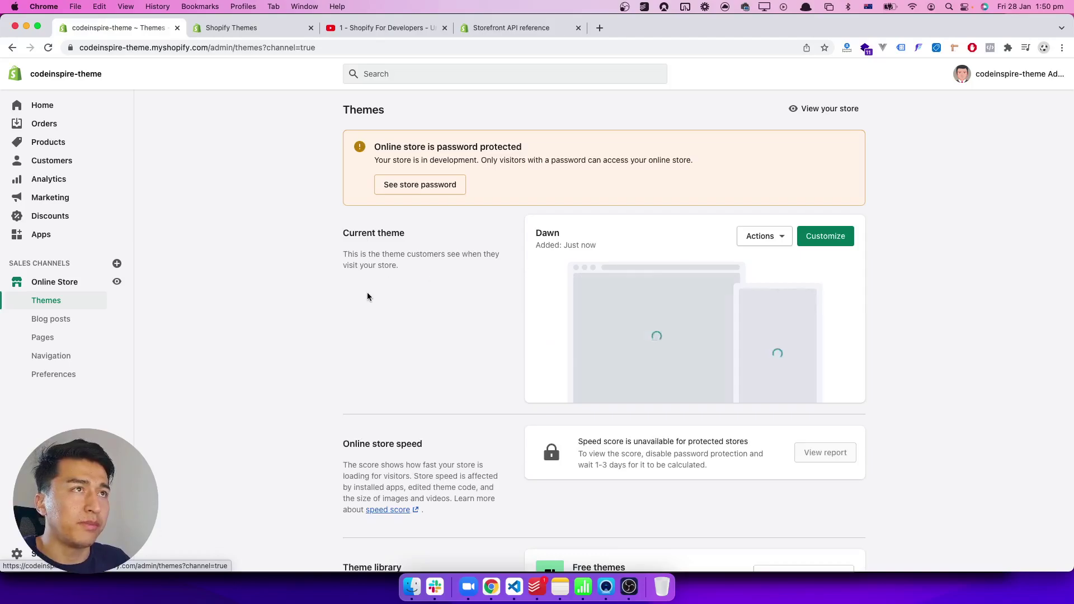
left_click_drag(529, 233, 589, 234)
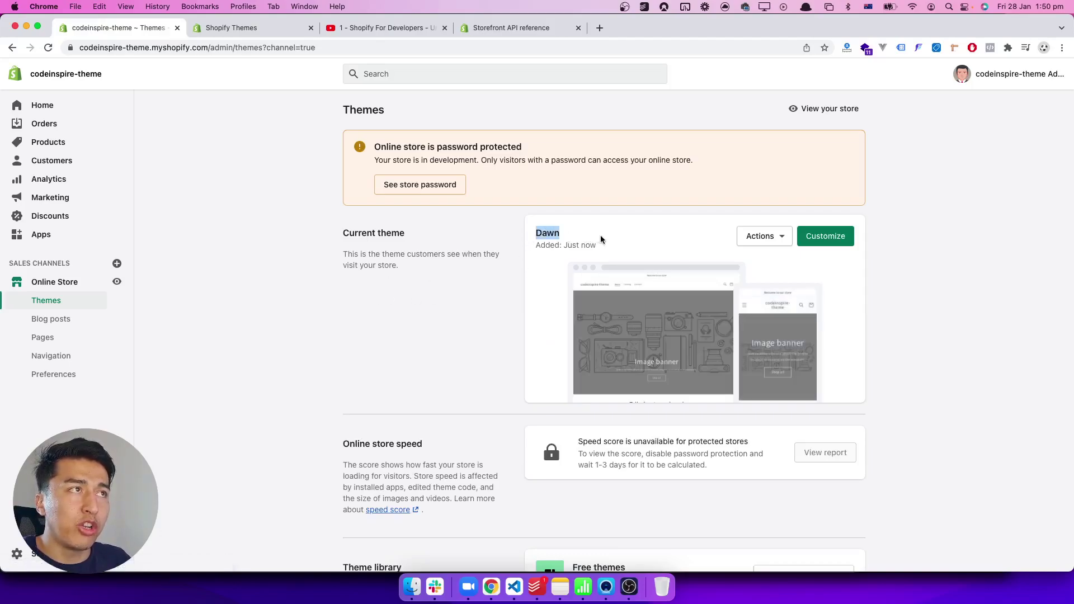
left_click(427, 309)
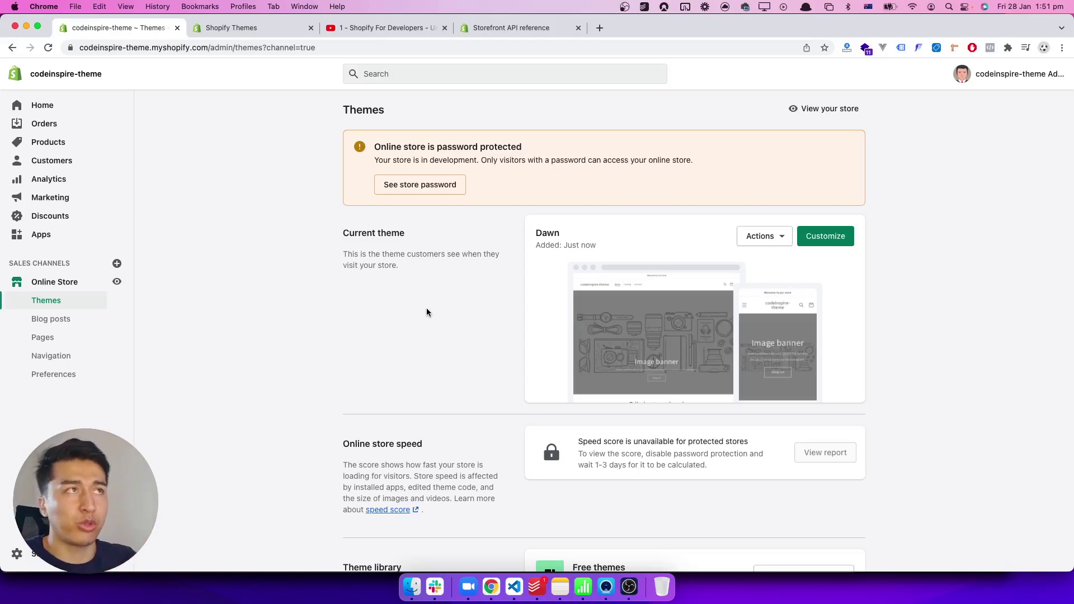
left_click(216, 34)
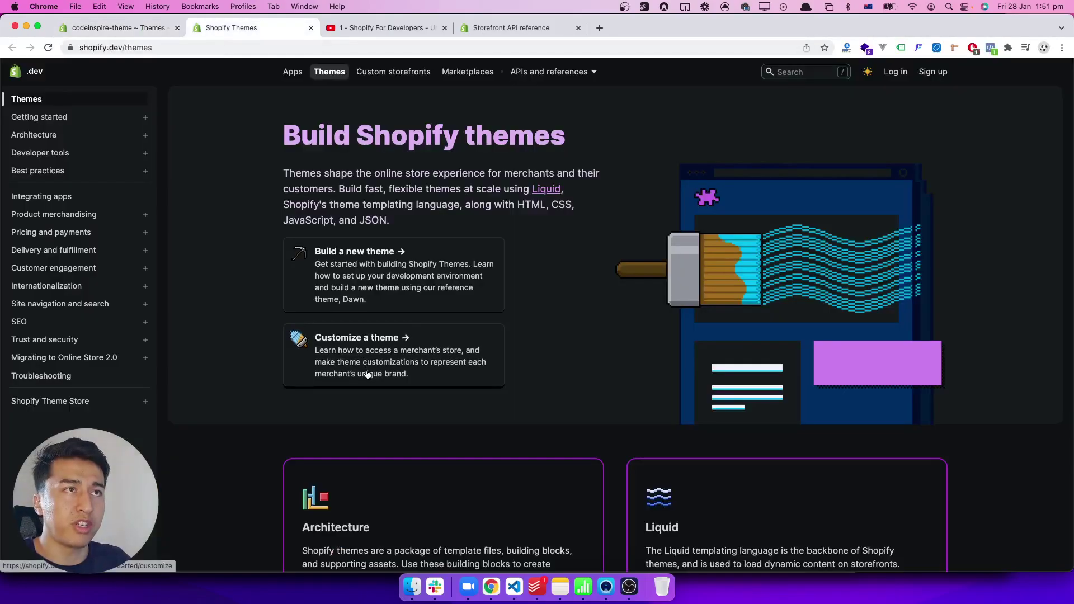
scroll(366, 370, "down", 3)
scroll(366, 370, "down", 2)
scroll(366, 370, "up", 5)
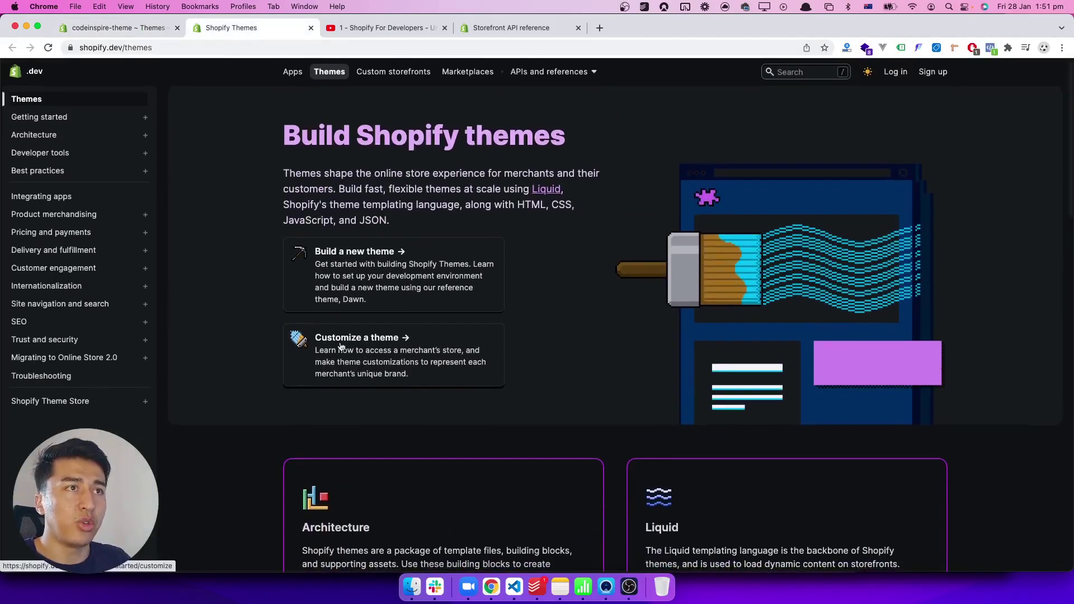
scroll(336, 290, "down", 6)
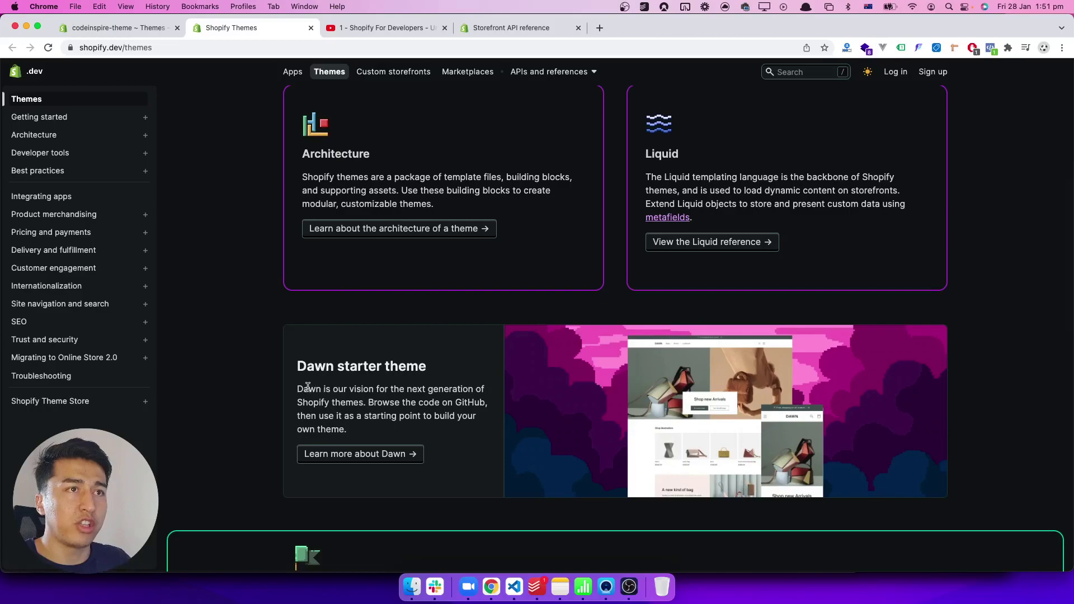
left_click_drag(309, 388, 378, 428)
left_click(193, 425)
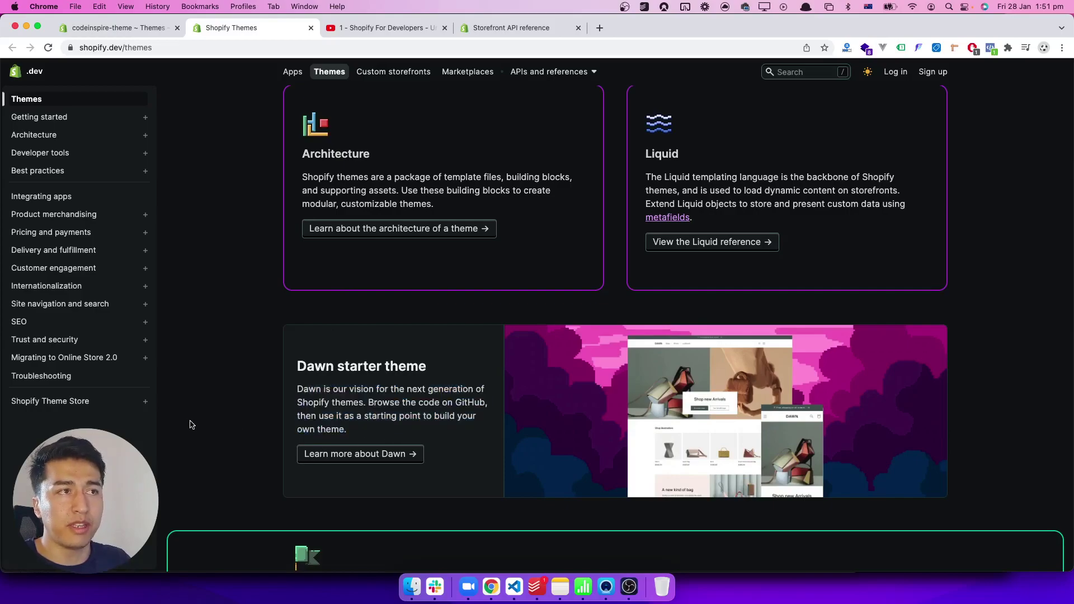
scroll(256, 301, "down", 1)
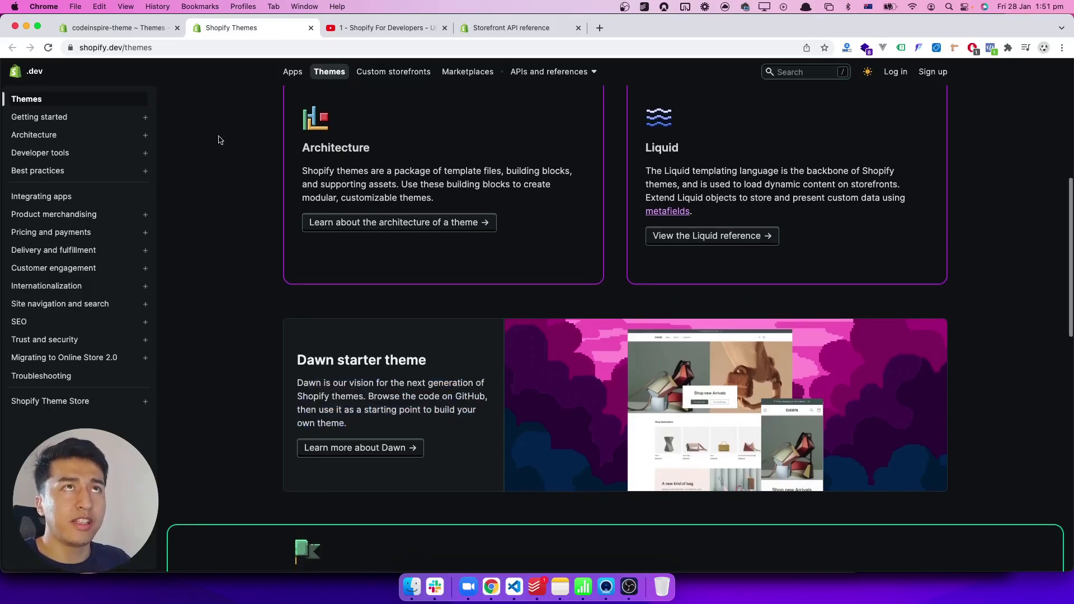
left_click(151, 29)
left_click(252, 34)
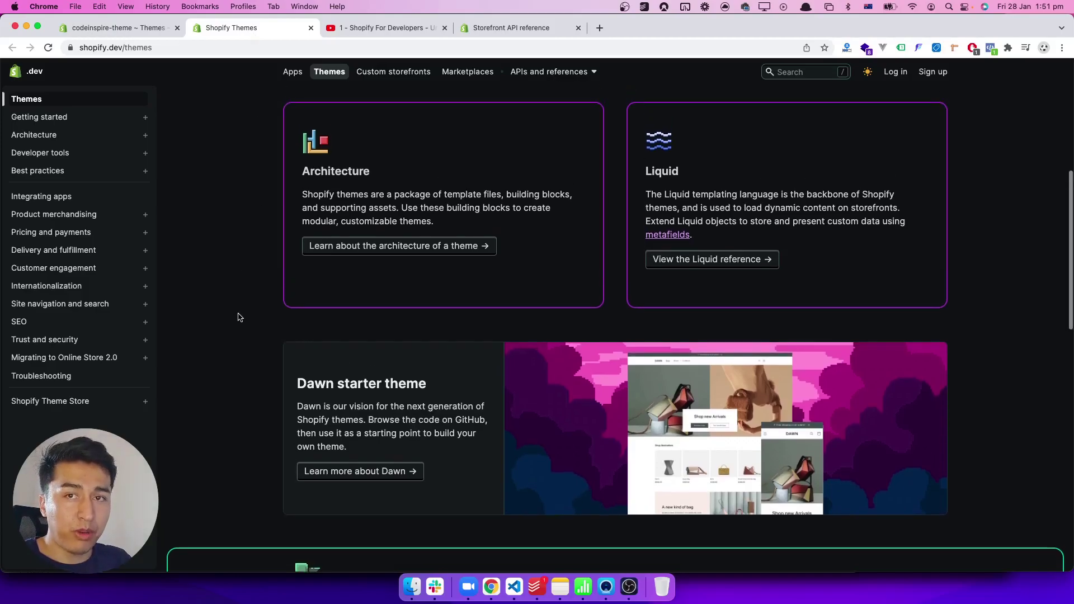
scroll(239, 317, "down", 1)
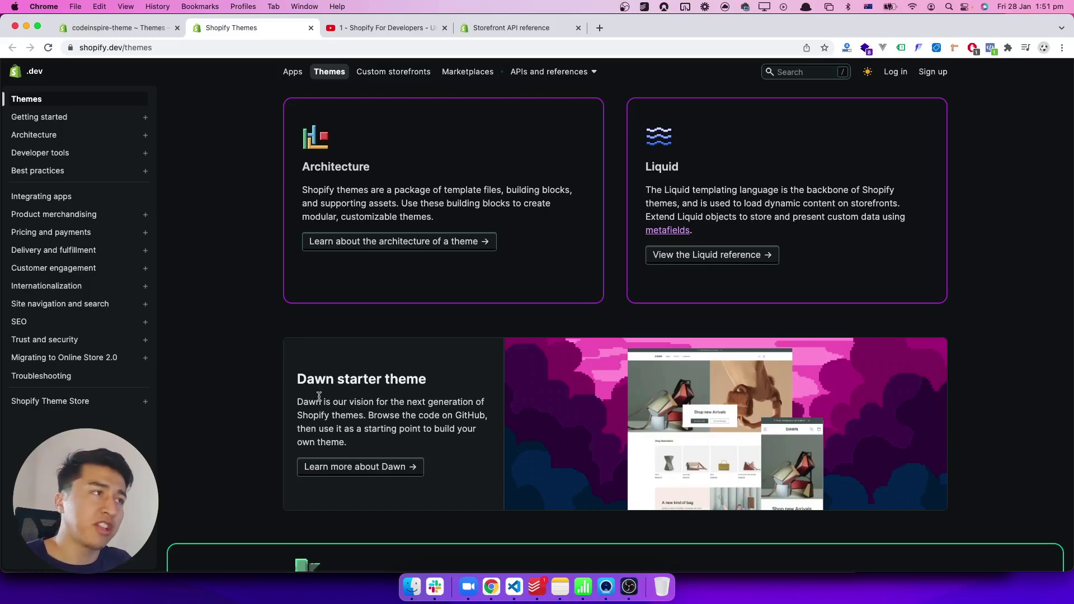
scroll(322, 399, "down", 2)
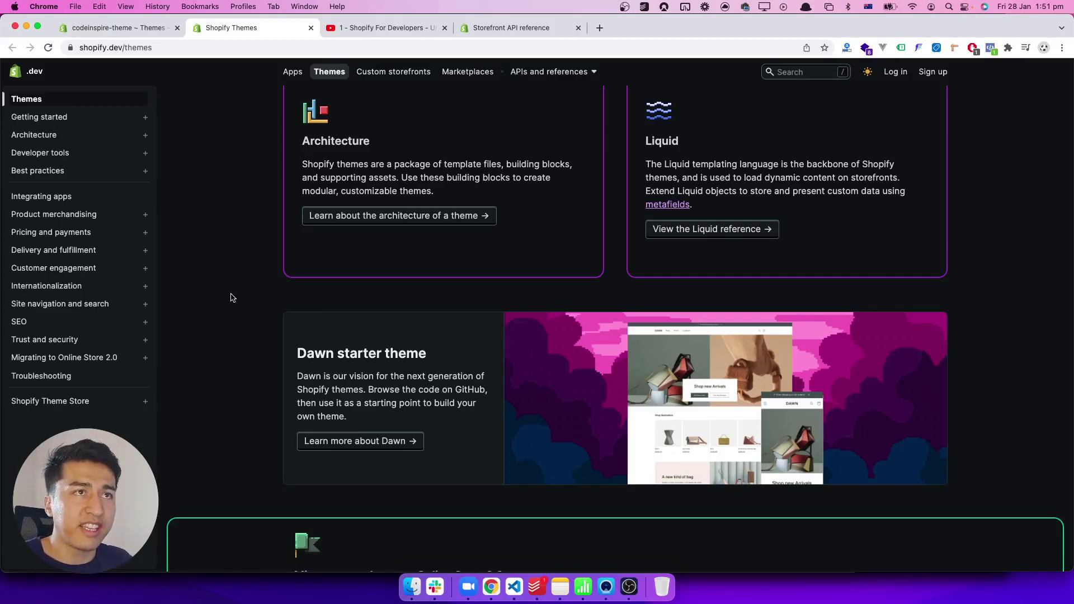
left_click(162, 34)
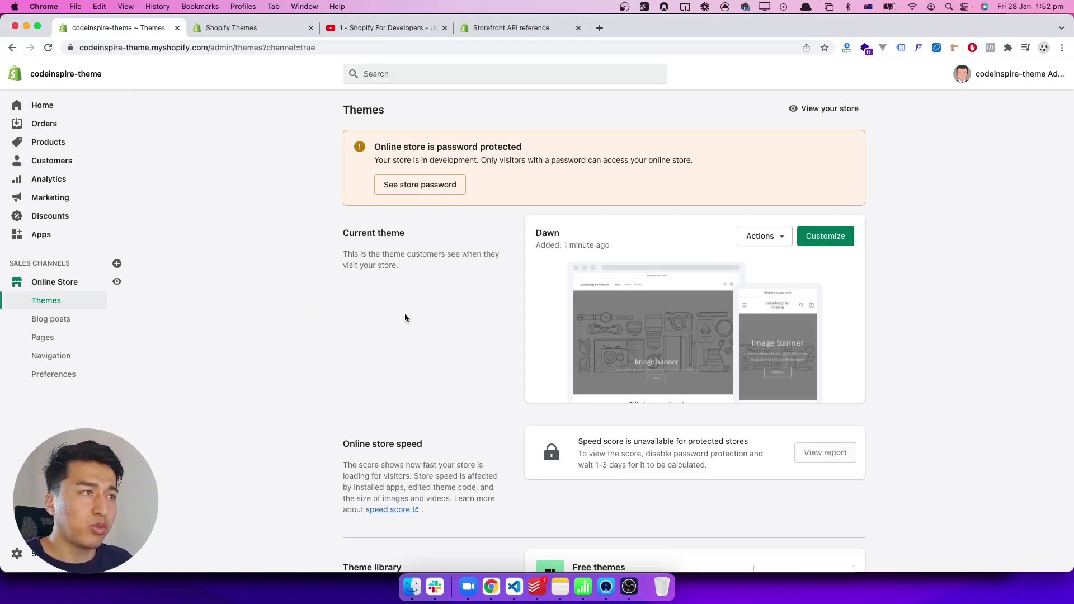
left_click(753, 244)
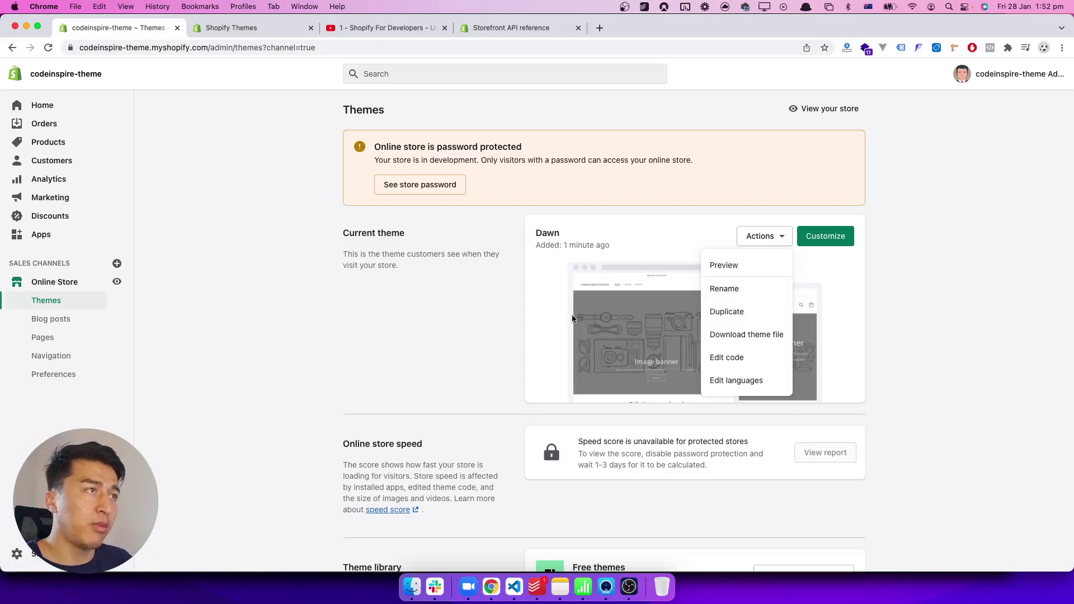
left_click(399, 313)
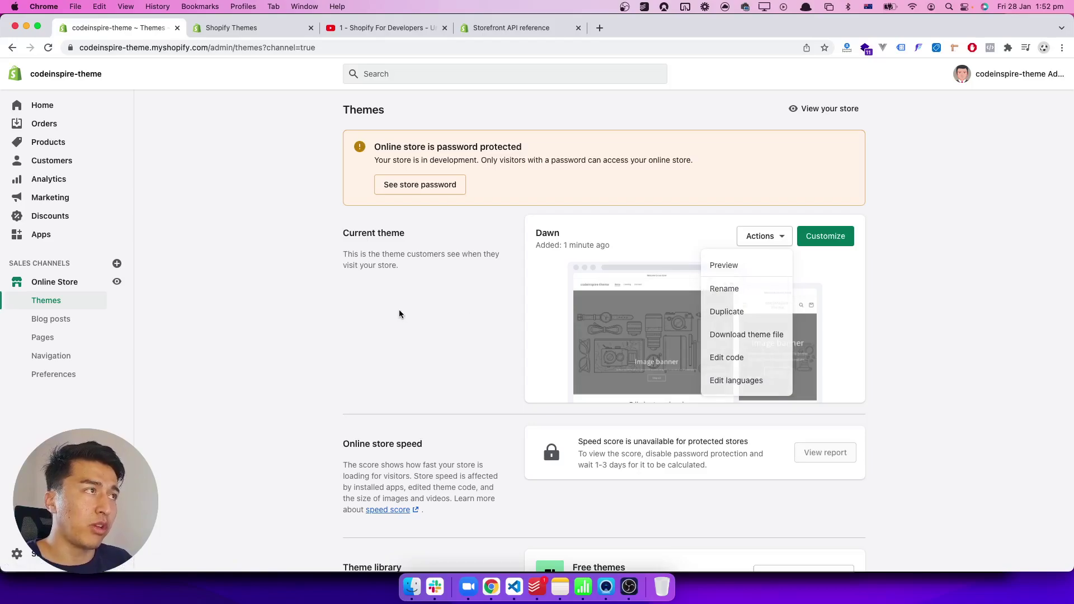
Step: Preview the codeinspire-theme storefront in a new tab, scroll its Dawn home page, then return to admin
left_click(117, 282)
left_click(145, 26)
left_click(226, 28)
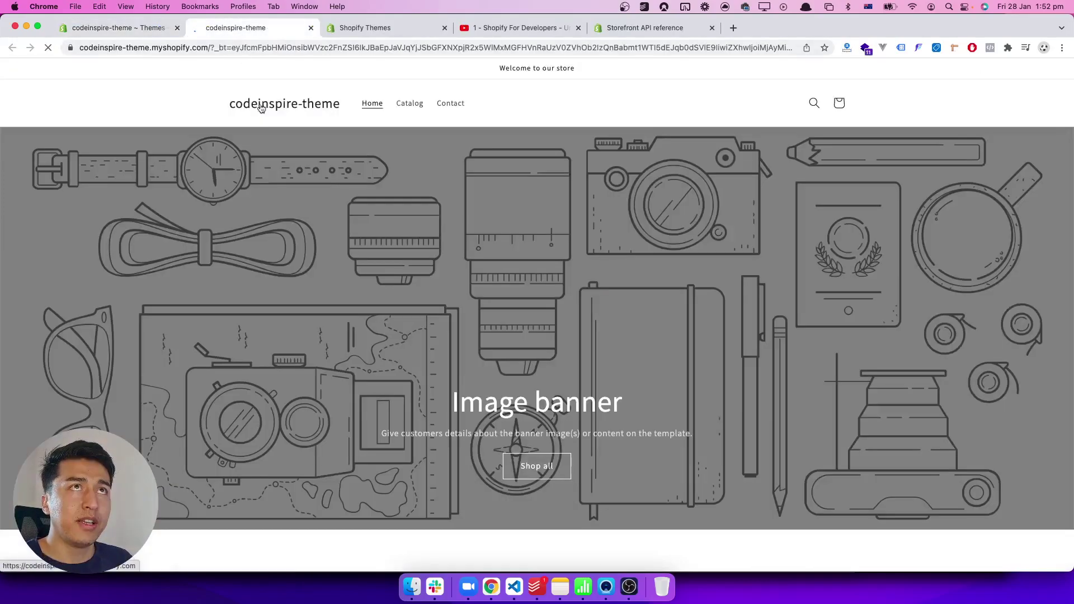
scroll(373, 305, "down", 5)
scroll(373, 308, "down", 5)
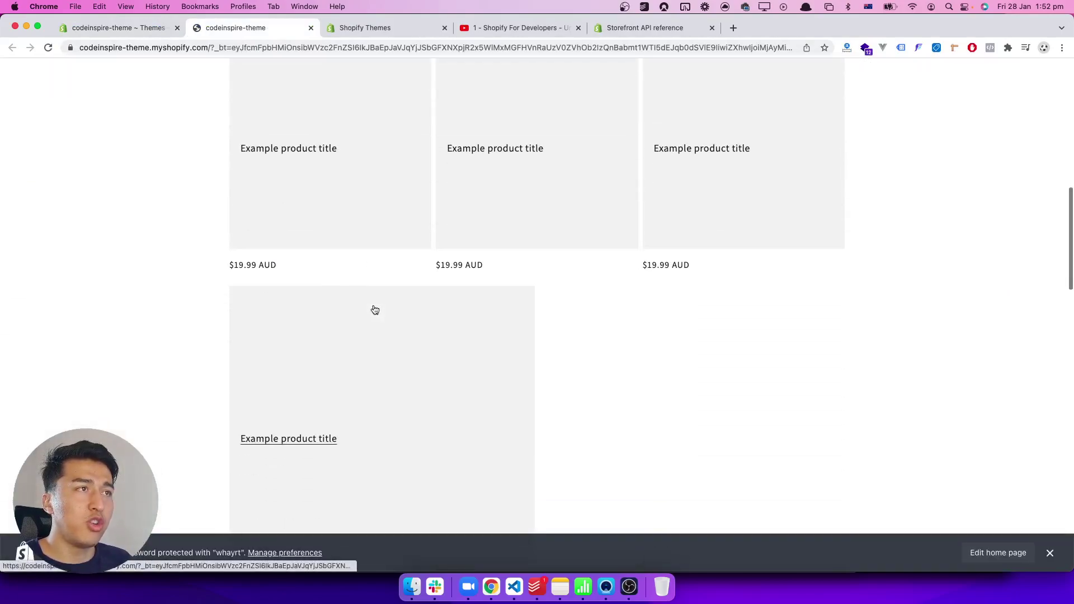
scroll(566, 373, "down", 10)
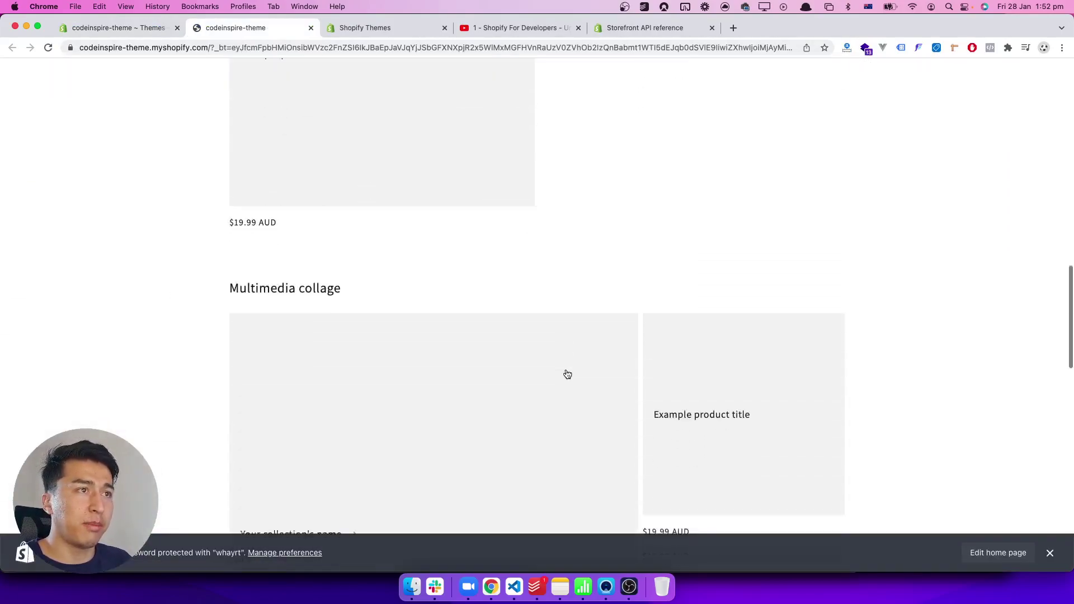
left_click(161, 28)
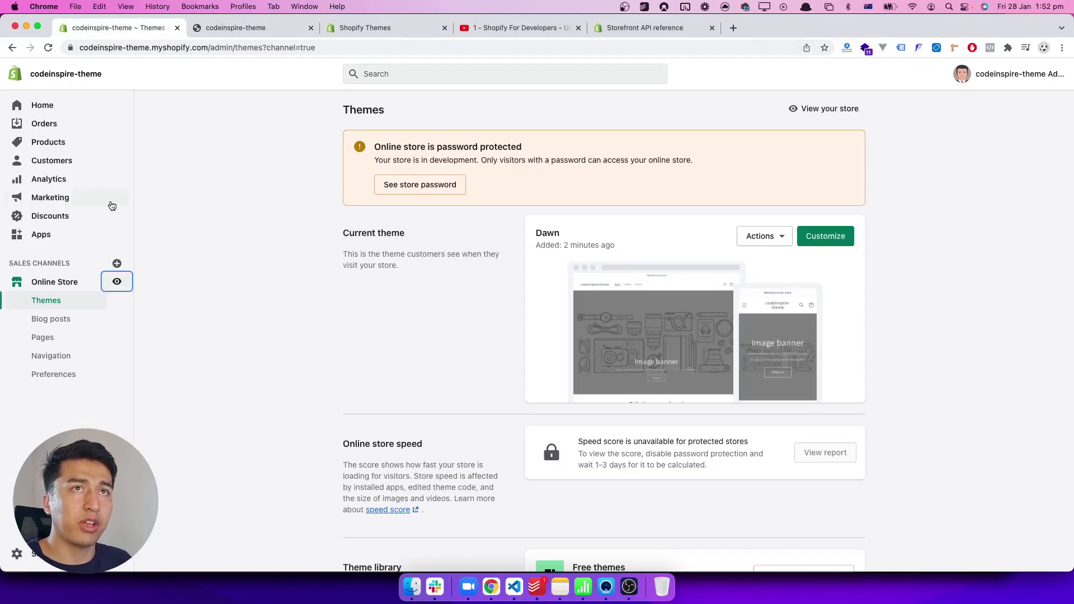
Step: View the empty Products list, then switch to the top of the Shopify themes documentation
left_click(57, 147)
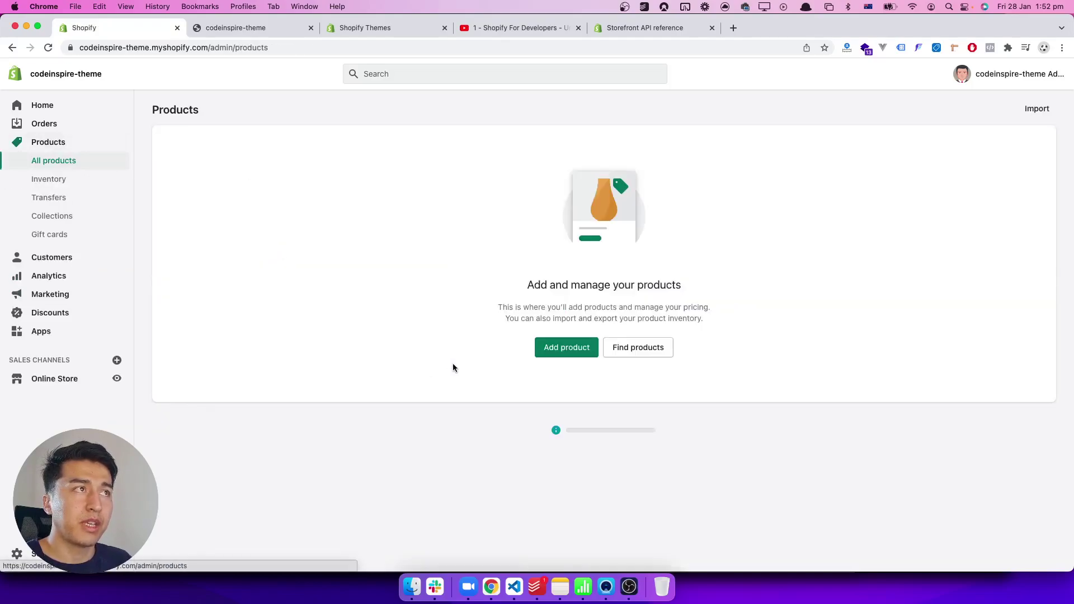
left_click(381, 28)
scroll(214, 247, "up", 7)
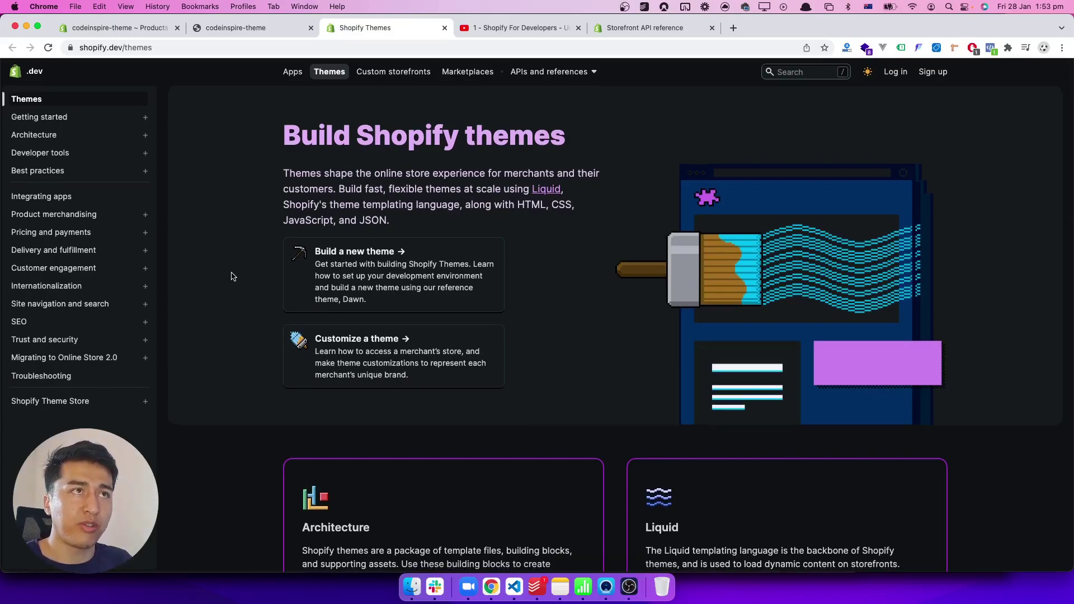
Step: Return to the codeinspire-theme storefront tab and scroll down to the Dawn collection and video sections
left_click(261, 30)
scroll(155, 221, "down", 1)
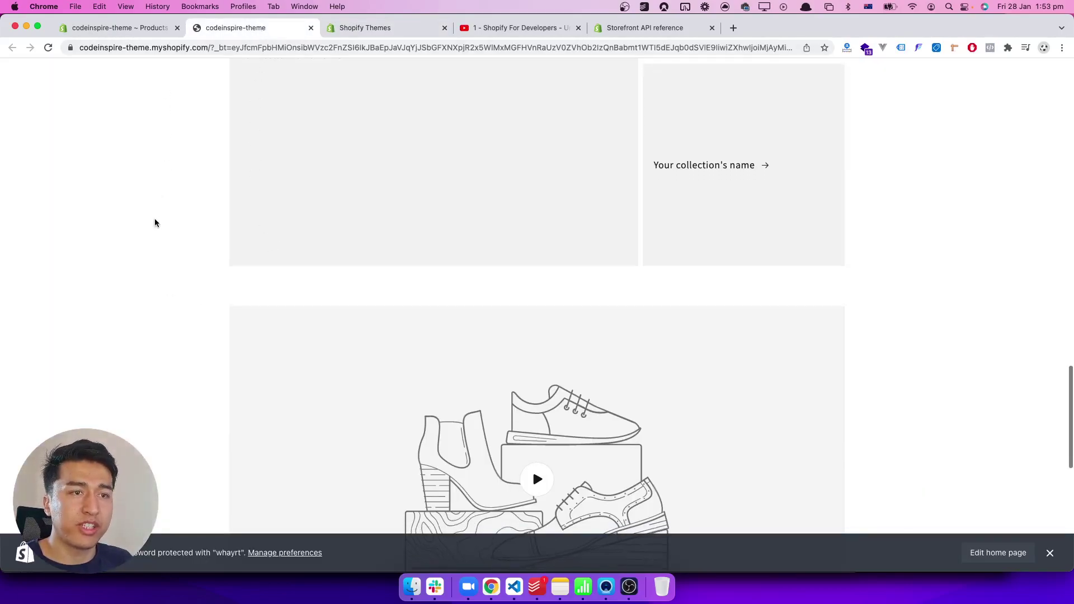